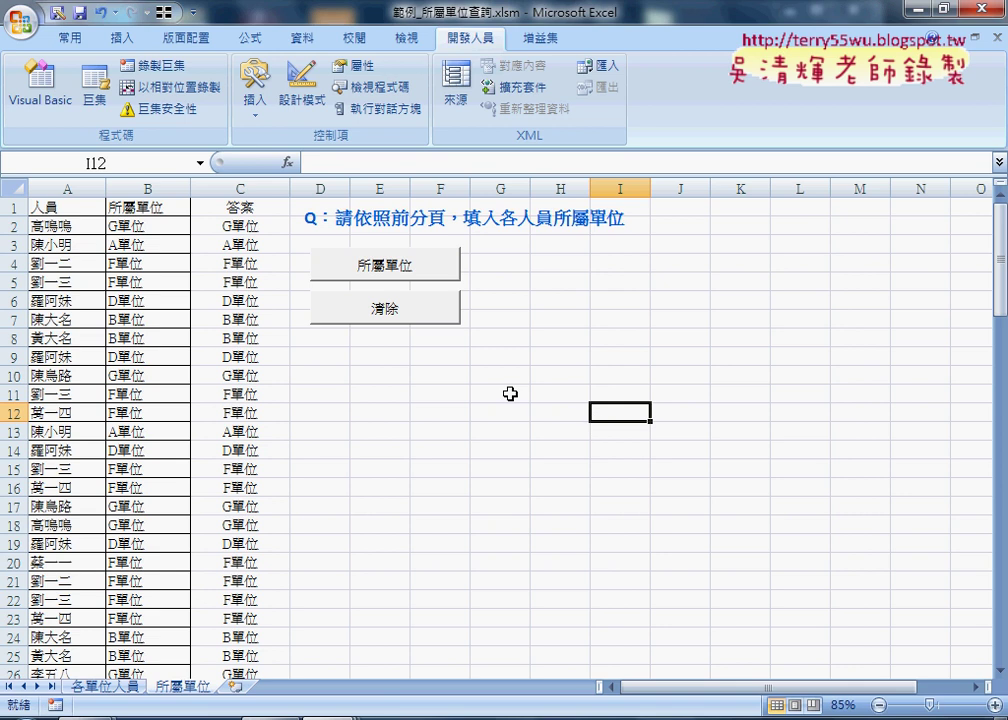
Run the 清除 macro to empty column B, then select cells B2 and A2.
click(389, 314)
click(142, 233)
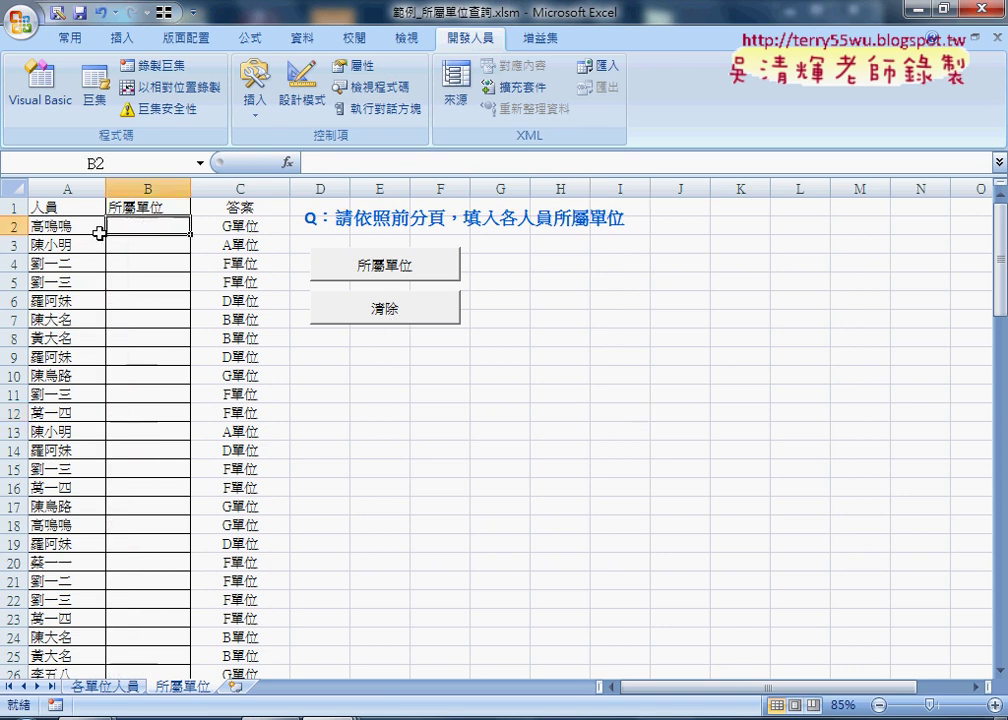
click(66, 224)
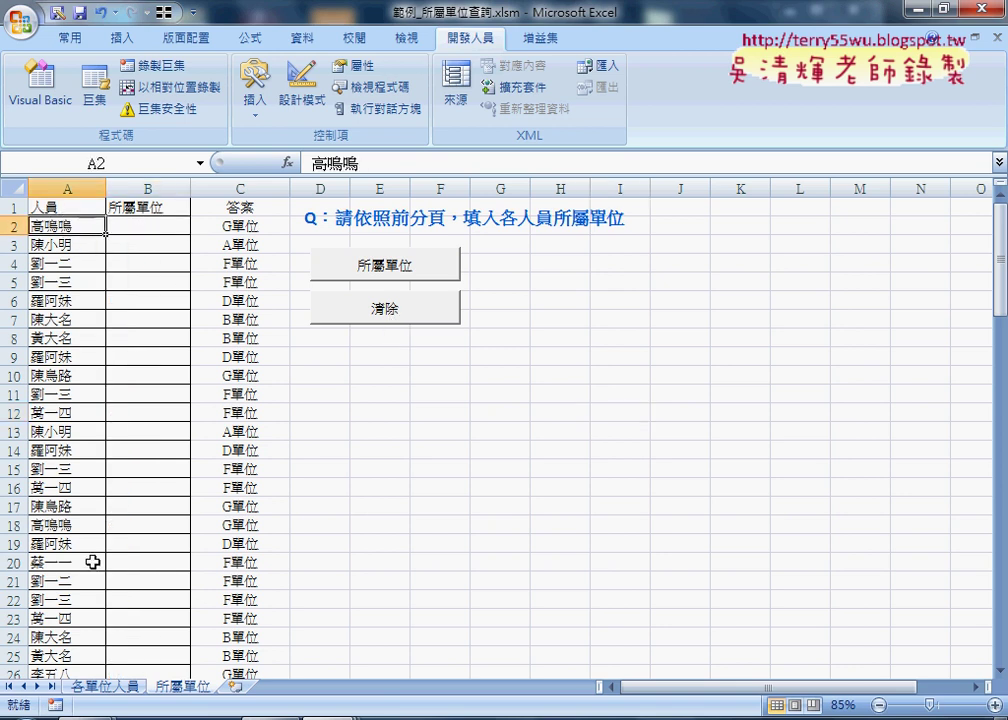
Glance at the 各單位人員 reference sheet, then go back to the 所屬單位 sheet.
click(127, 688)
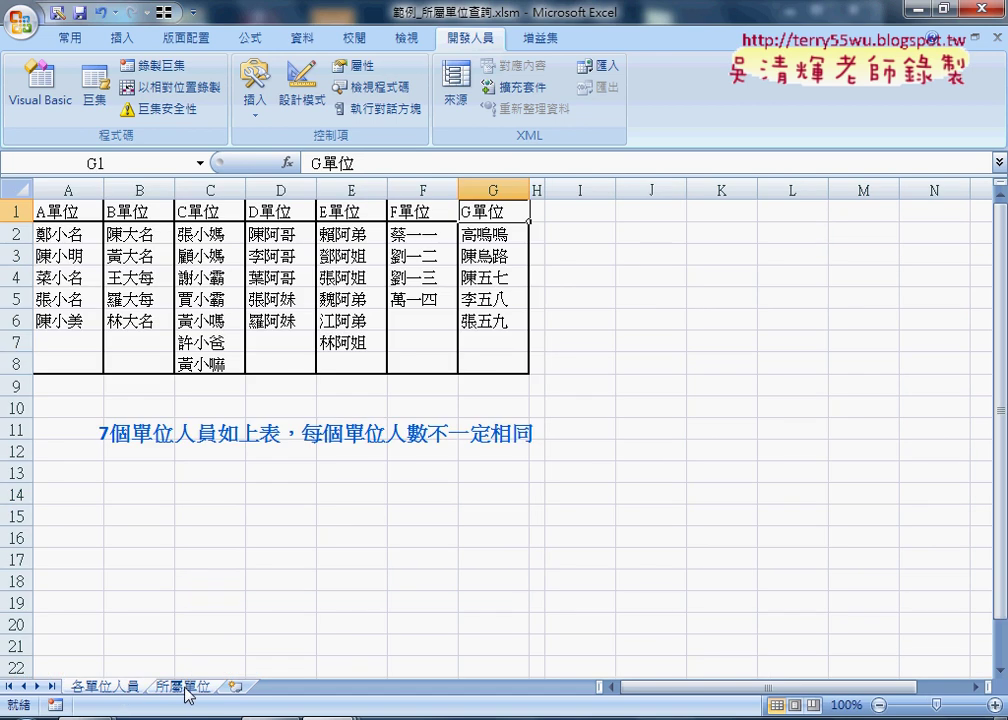
click(185, 690)
click(135, 690)
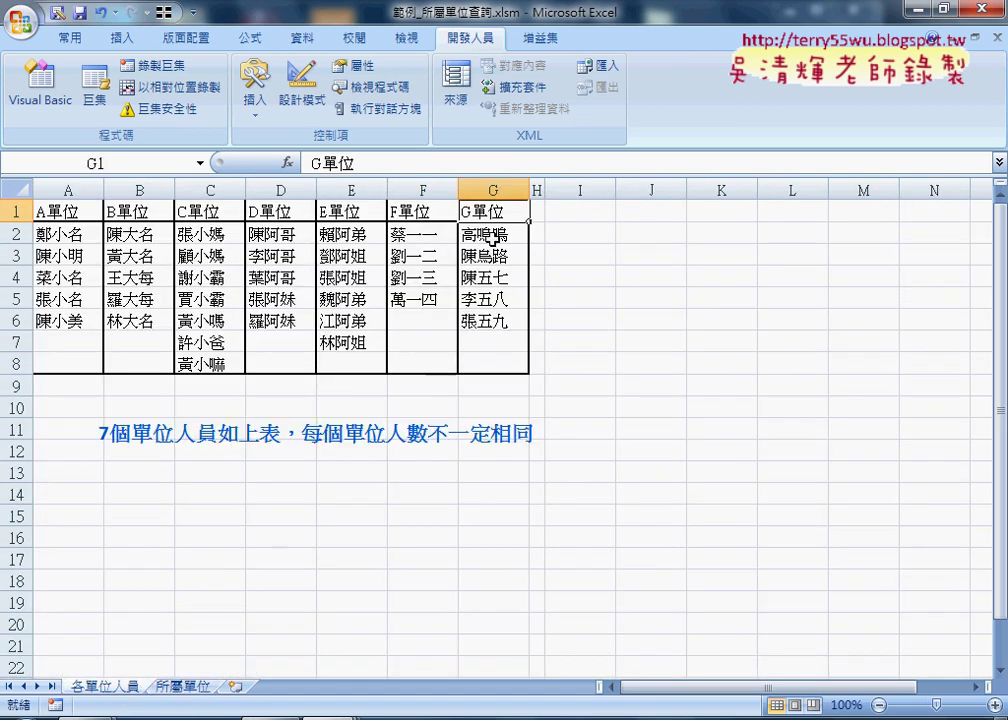
click(195, 688)
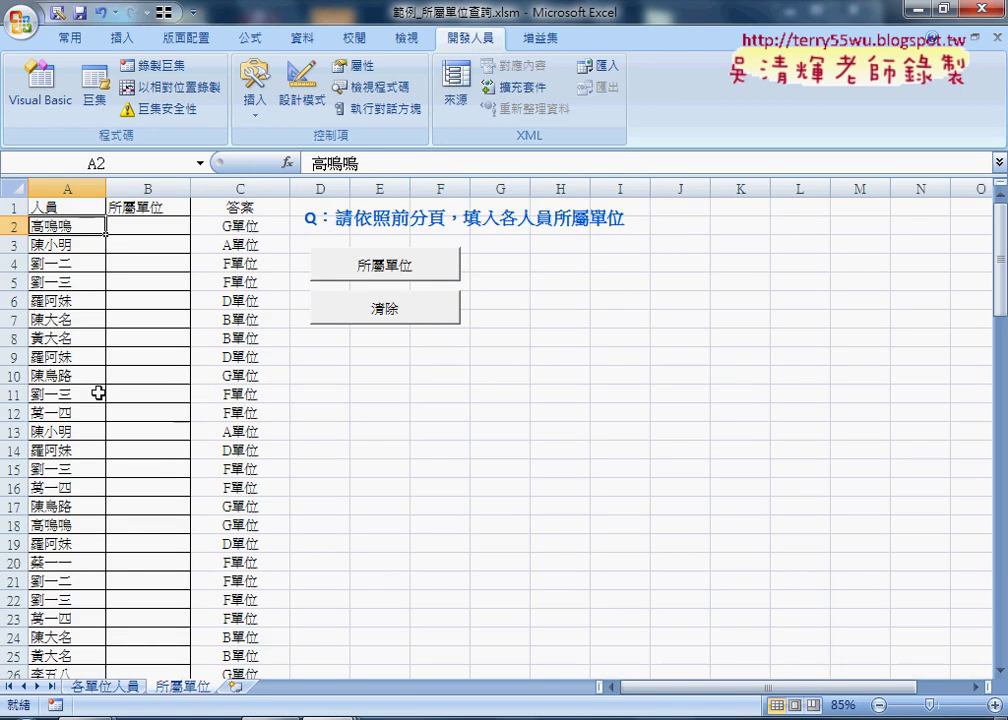
Show the 各單位人員 sheet listing the staff of A單位 through G單位.
click(105, 688)
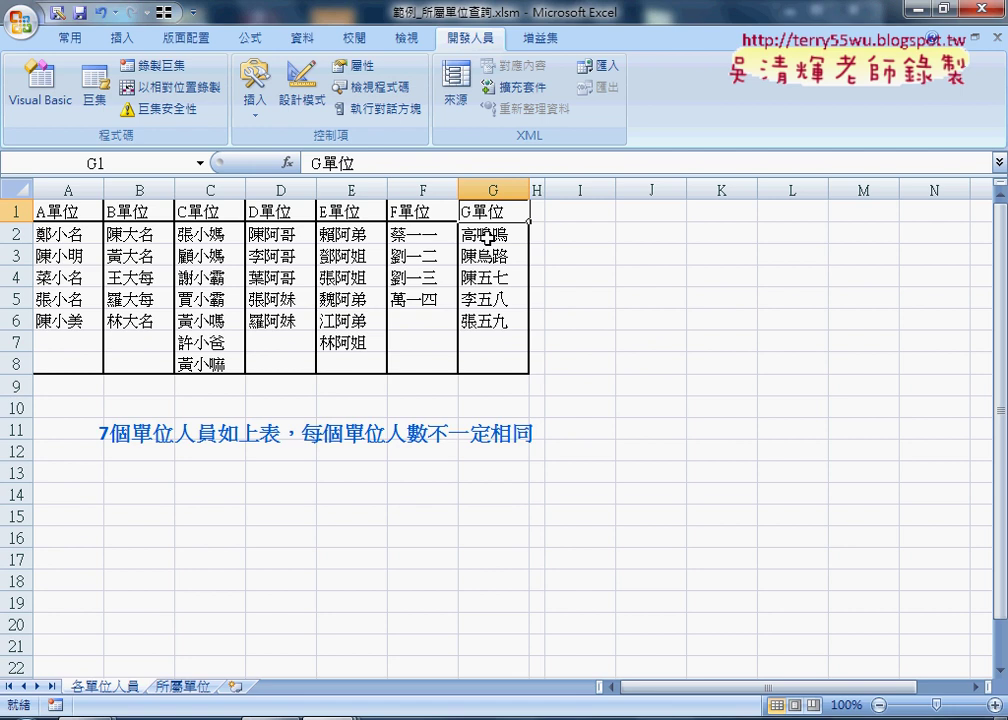
On 所屬單位, run the 所屬單位 macro to fill column B, then clear it with 清除, twice.
click(184, 687)
click(392, 266)
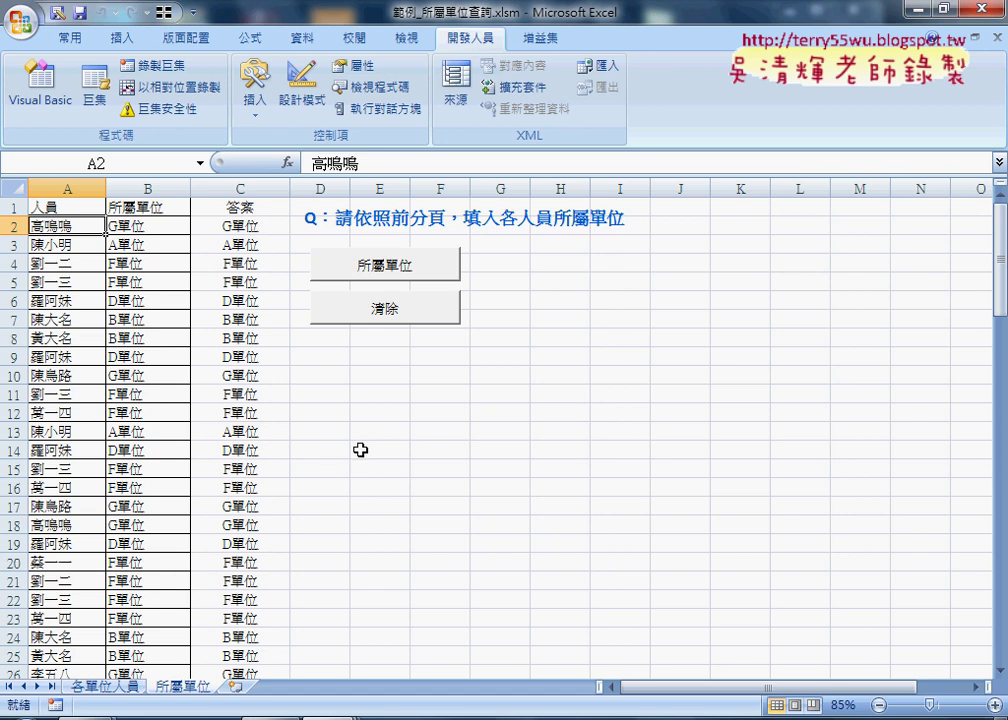
click(365, 315)
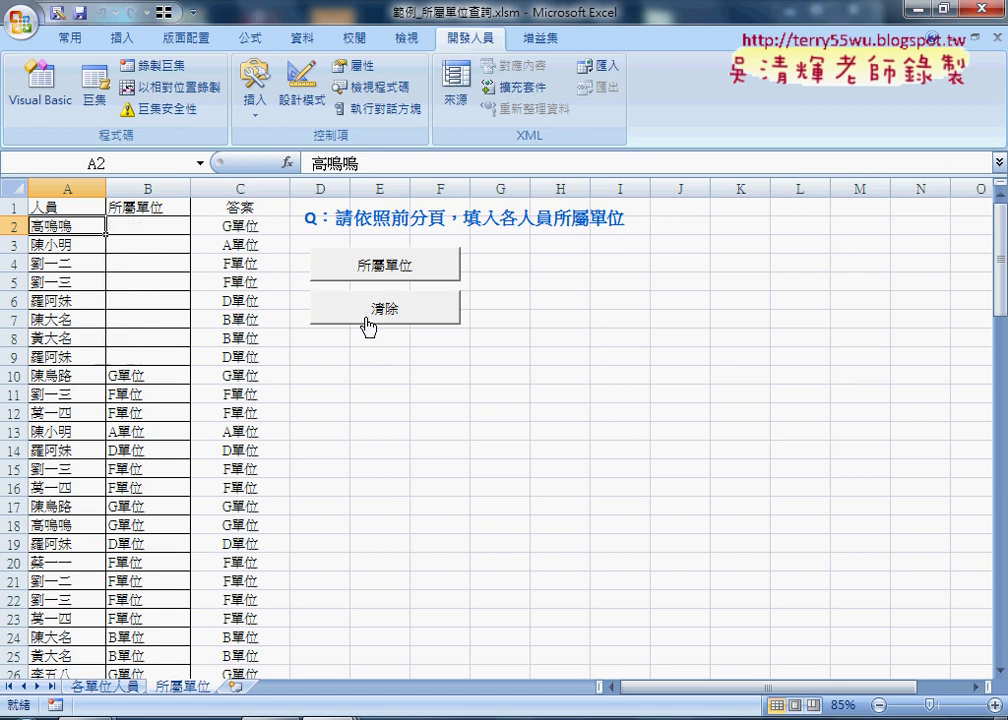
click(148, 226)
click(370, 263)
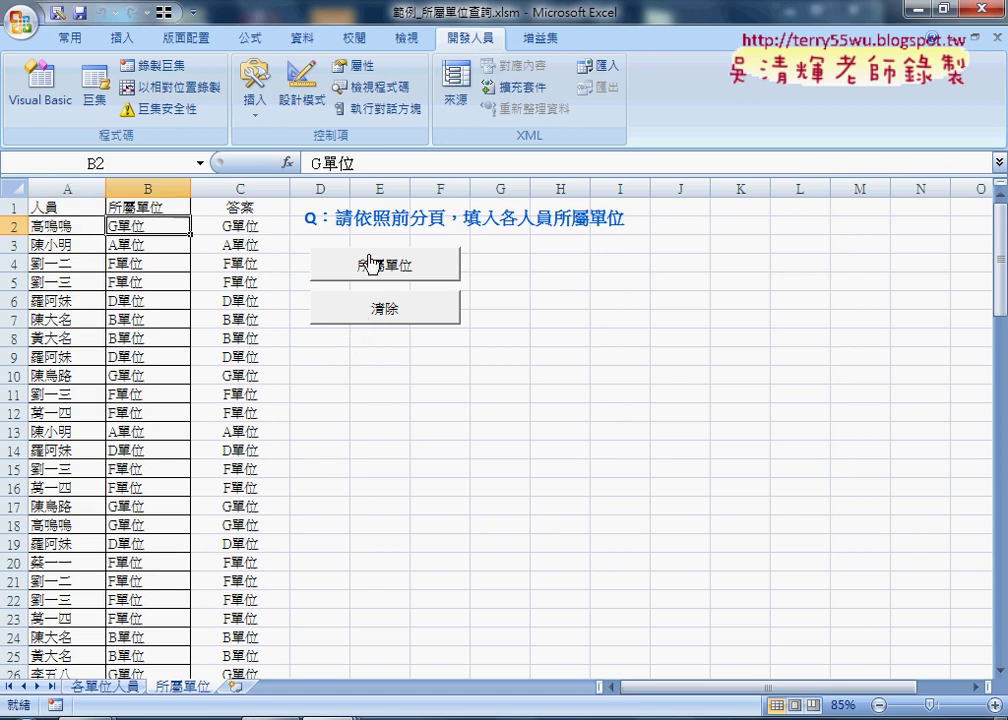
click(371, 312)
Enter =所屬單位_函數(A2) in B2 from the user-defined functions and fill it down column B.
click(287, 163)
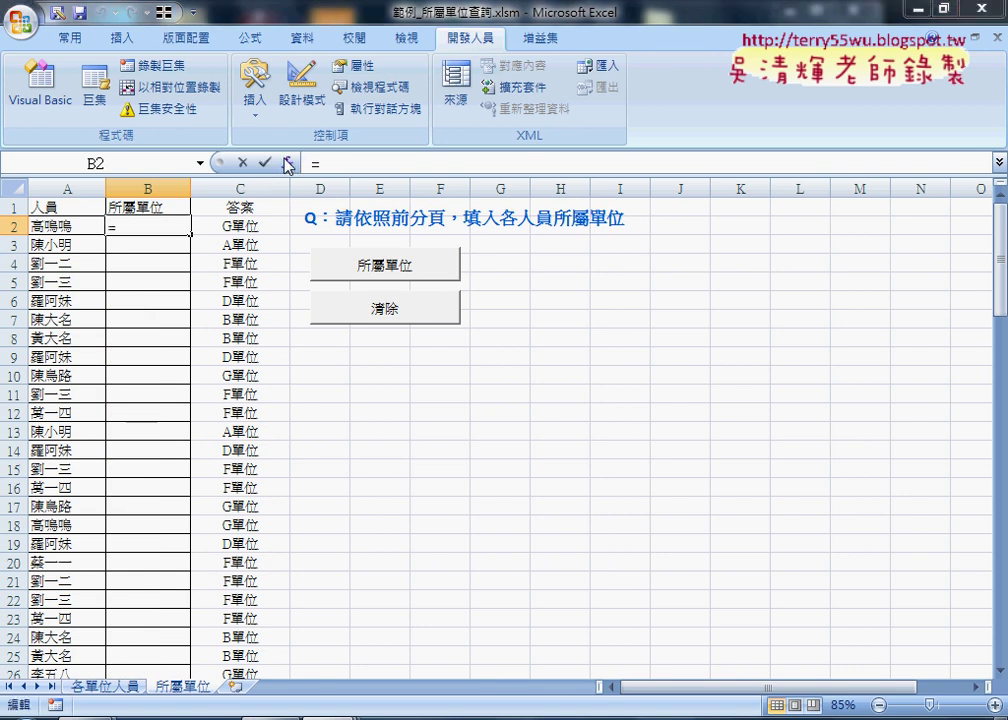
mouse_move(668, 268)
mouse_down()
mouse_move(475, 178)
mouse_move(377, 100)
mouse_up()
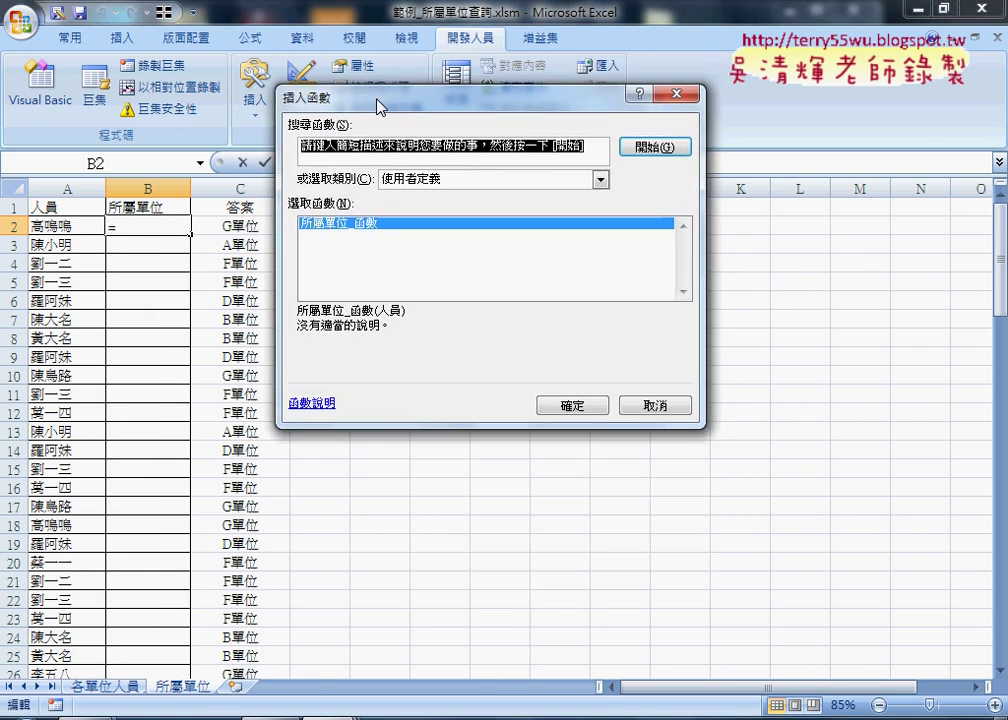
click(432, 180)
click(432, 183)
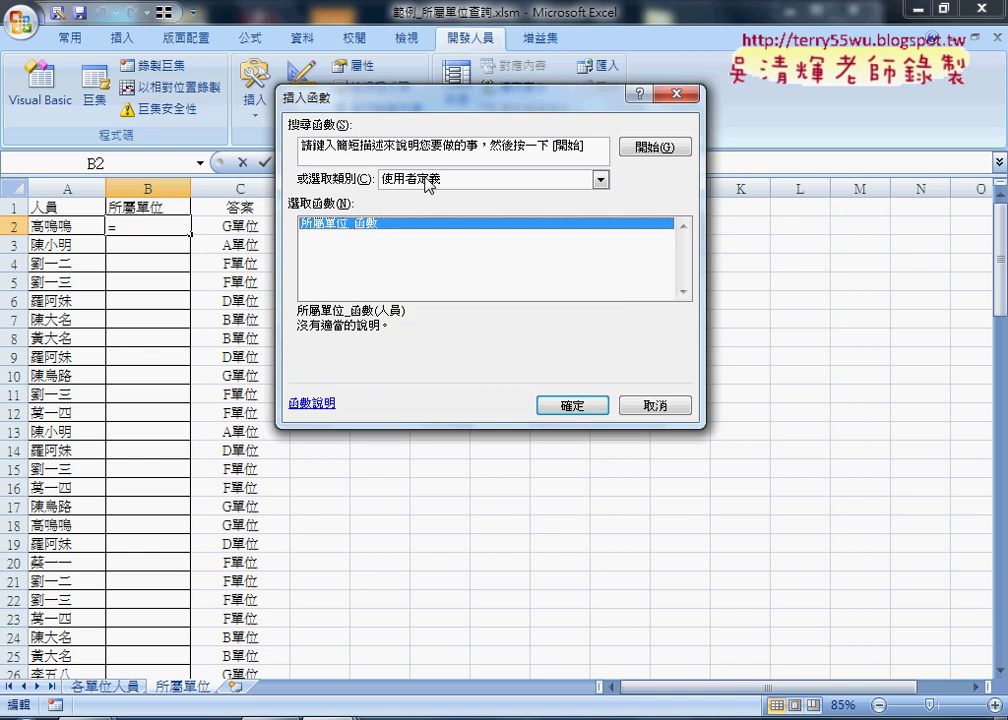
double_click(327, 229)
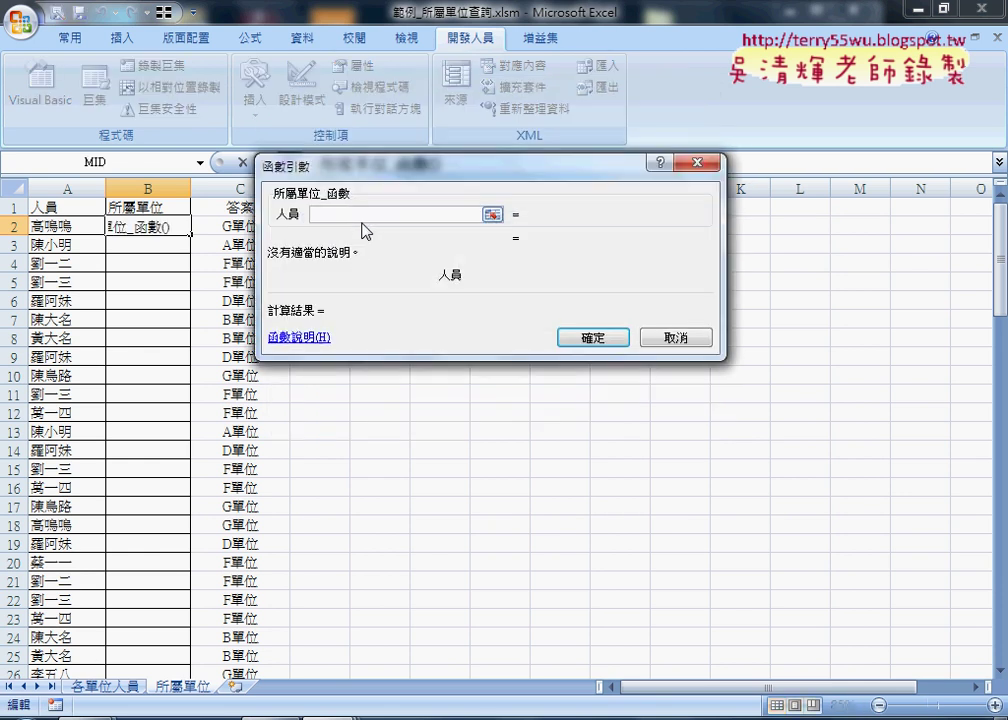
click(88, 229)
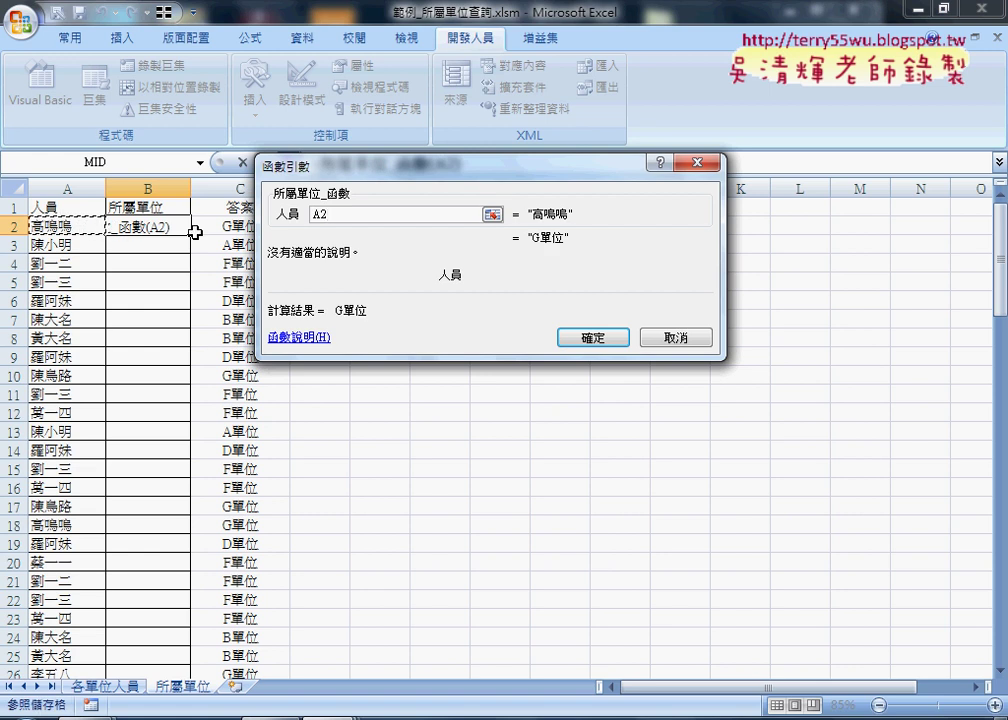
drag(445, 173, 500, 160)
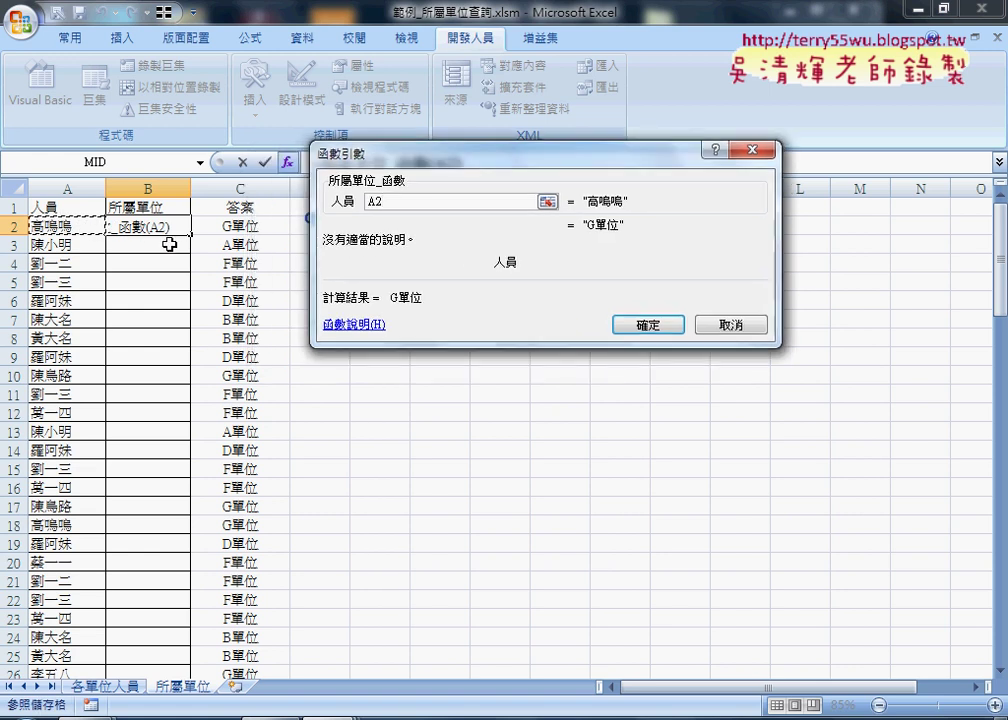
click(646, 327)
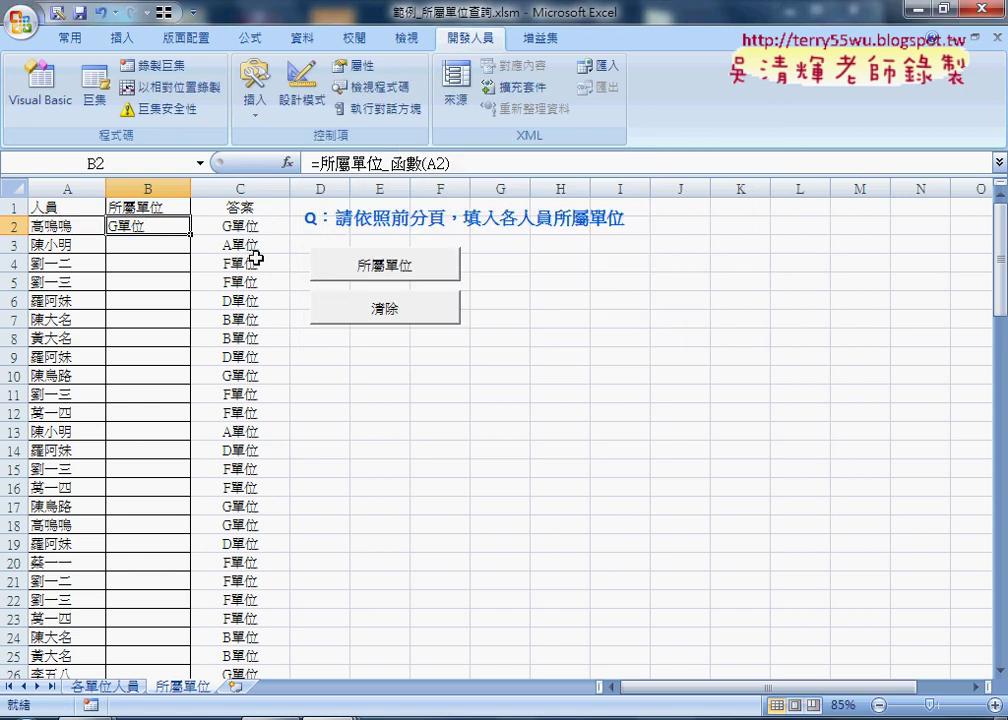
double_click(192, 236)
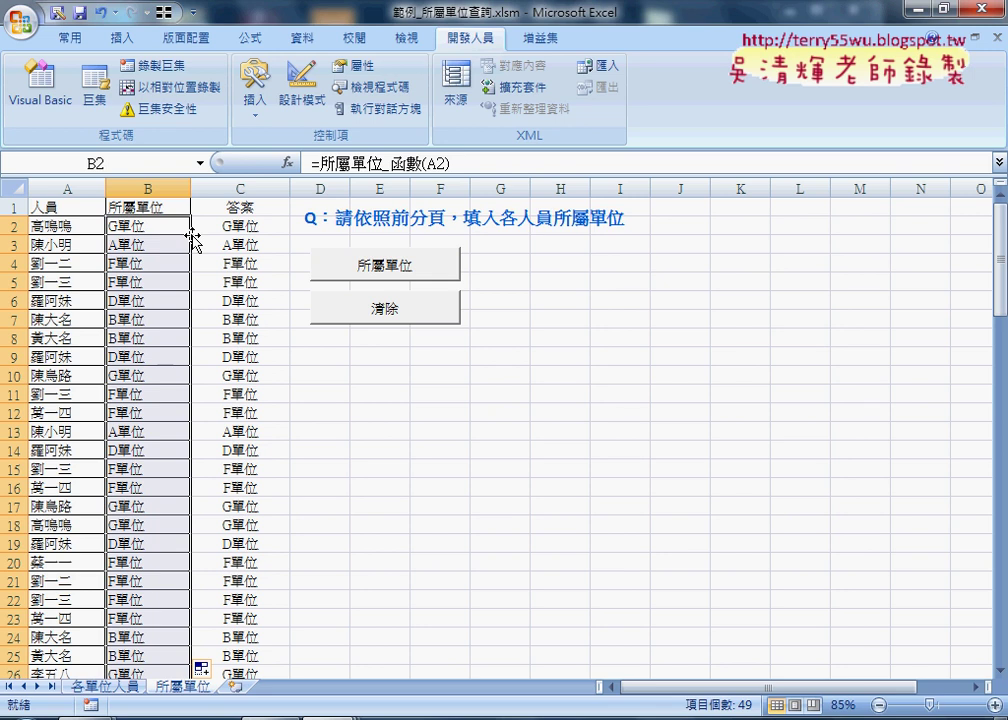
Clear column B with 清除, check G2 on 各單位人員, then return to 所屬單位.
click(330, 314)
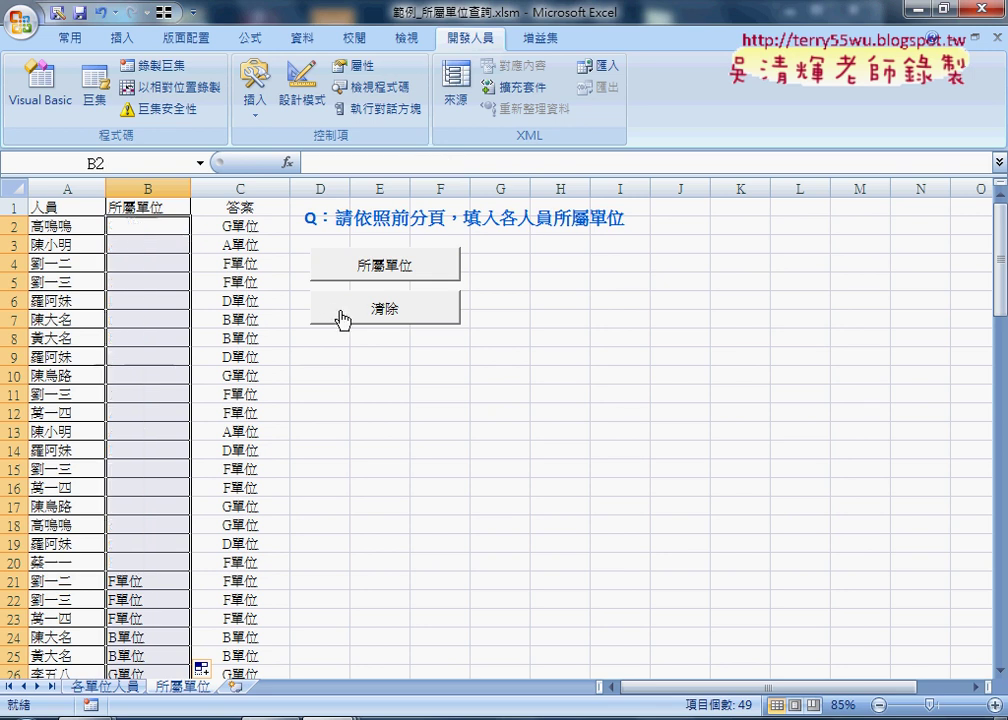
click(65, 226)
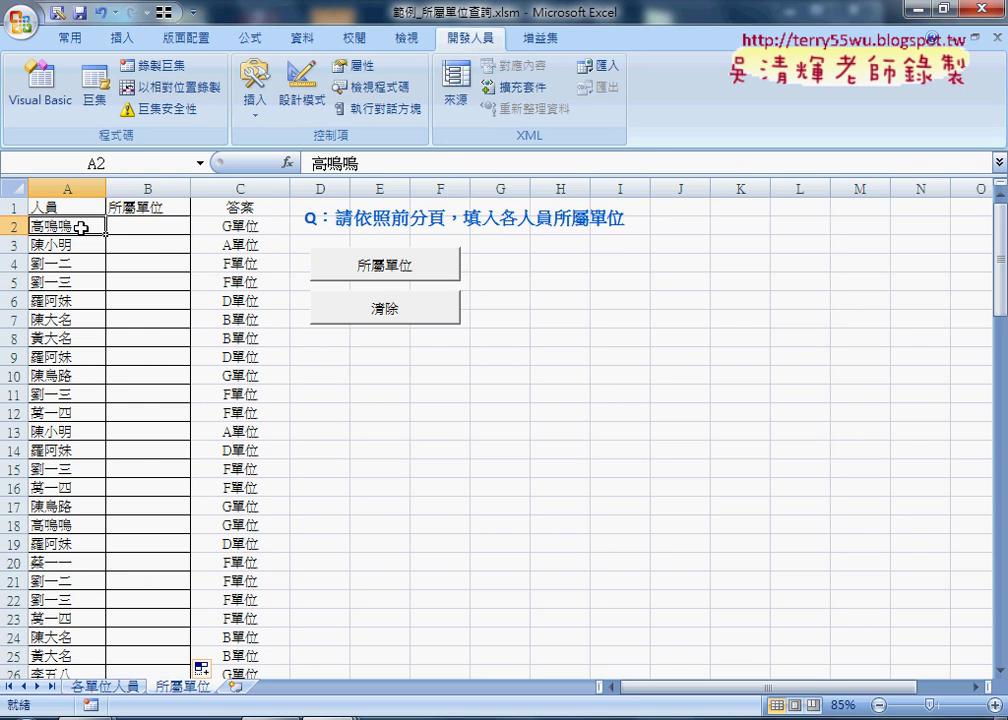
click(110, 687)
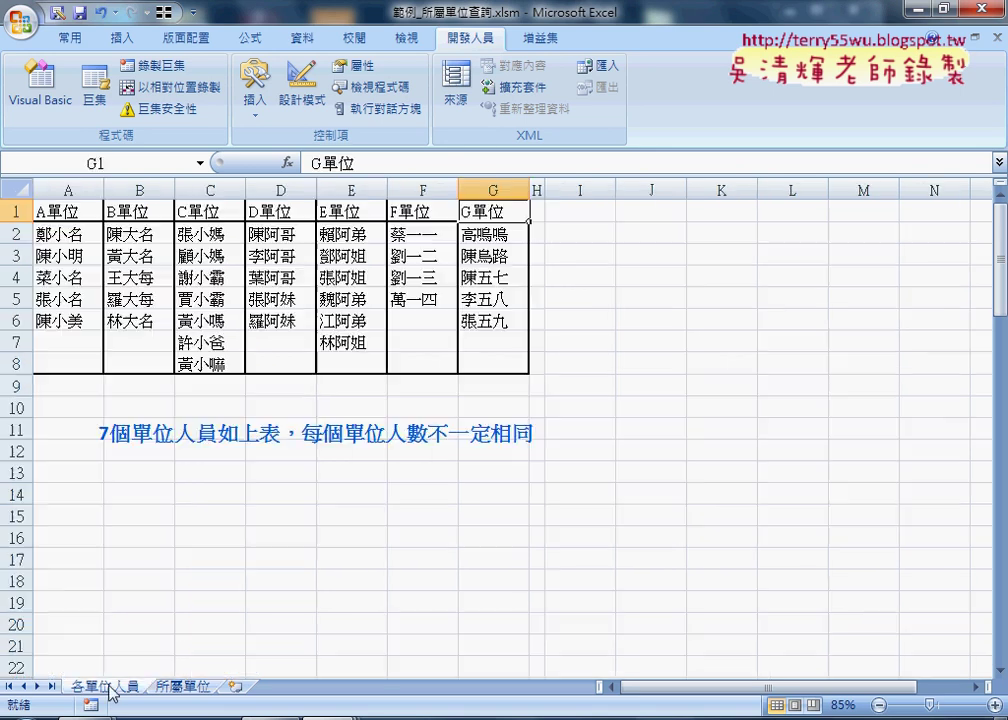
click(480, 235)
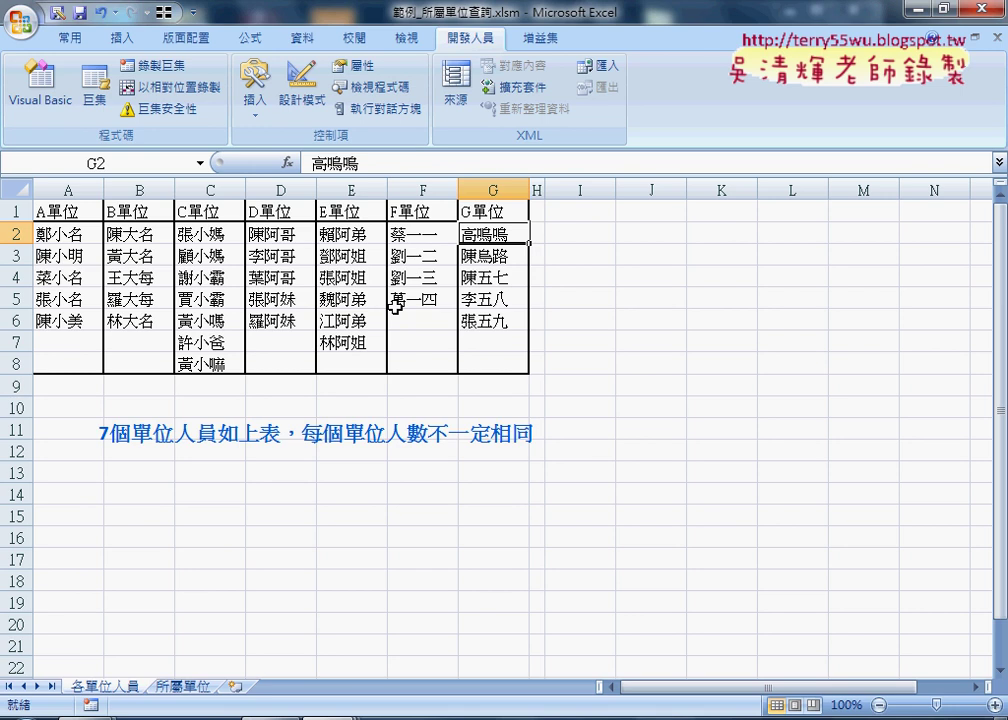
click(184, 687)
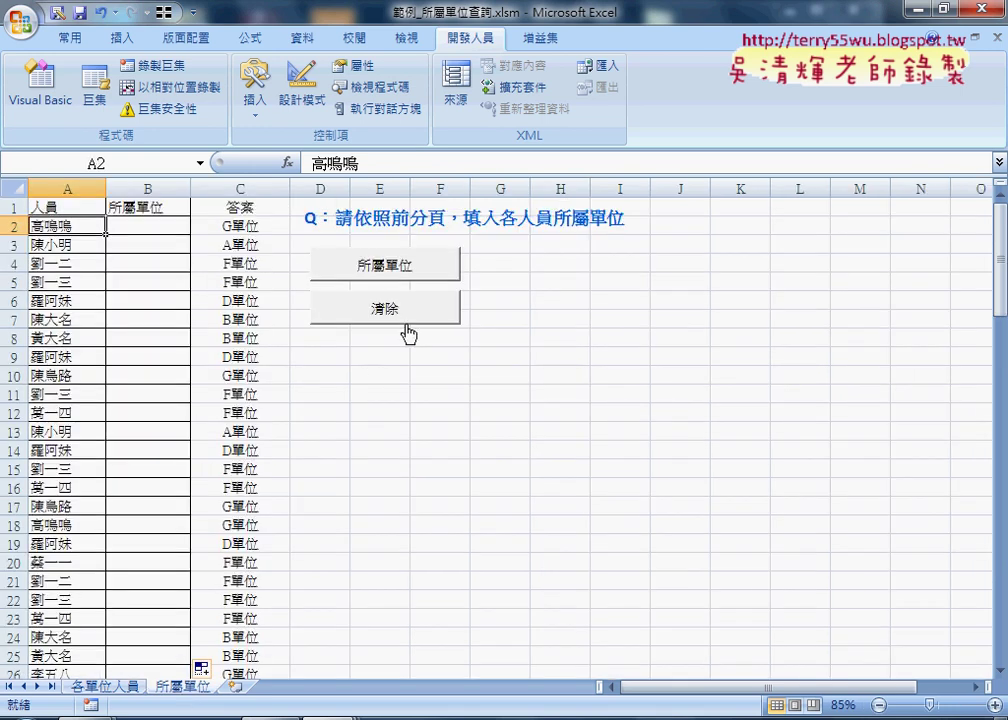
click(421, 390)
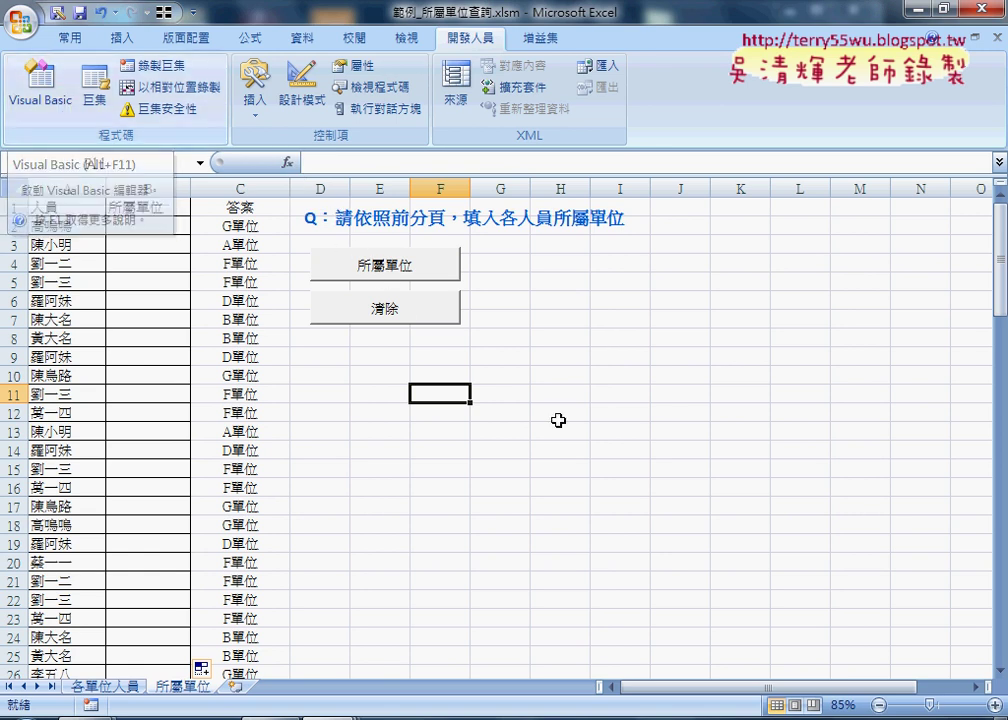
click(610, 466)
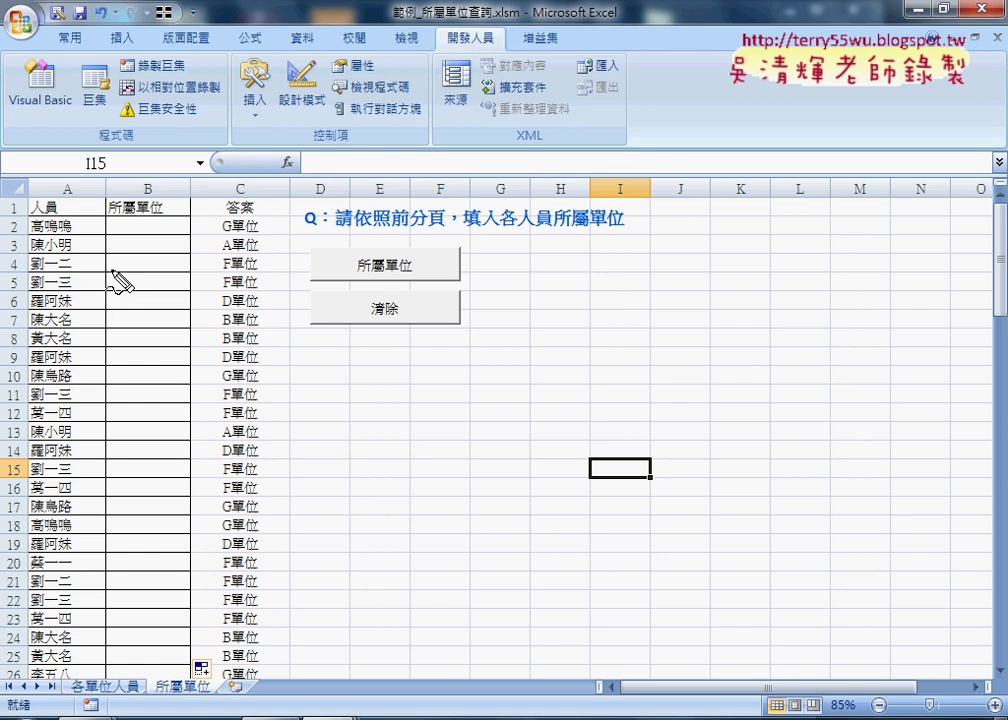
mouse_move(22, 218)
mouse_down()
mouse_move(30, 238)
mouse_move(17, 298)
mouse_move(30, 290)
mouse_up()
drag(88, 188, 84, 202)
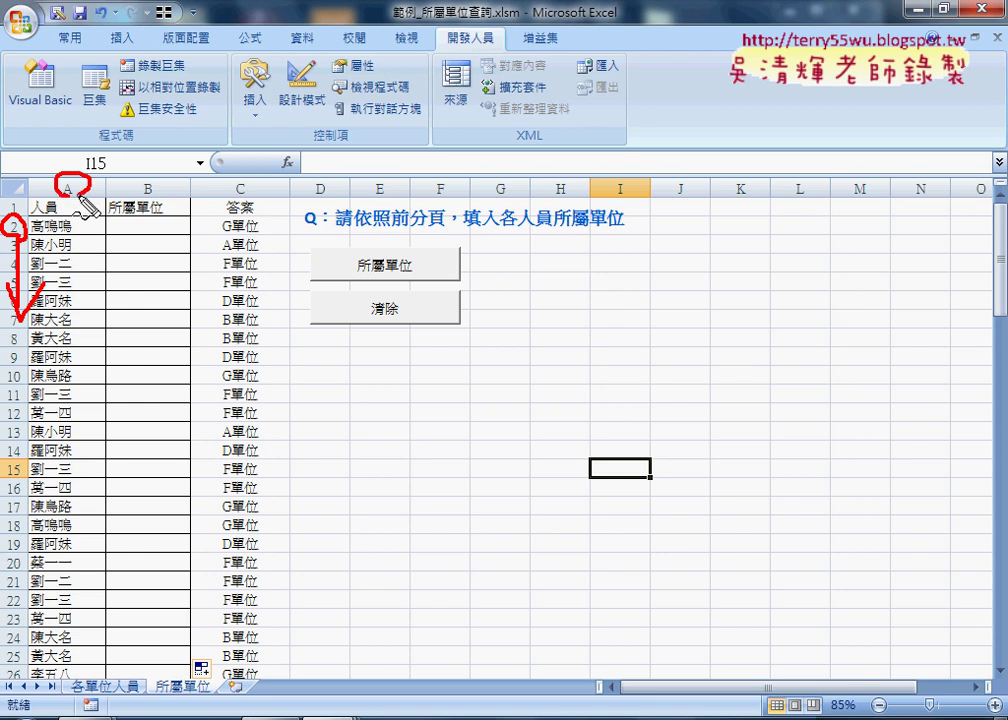
mouse_move(66, 256)
mouse_down()
mouse_move(64, 352)
mouse_move(78, 337)
mouse_up()
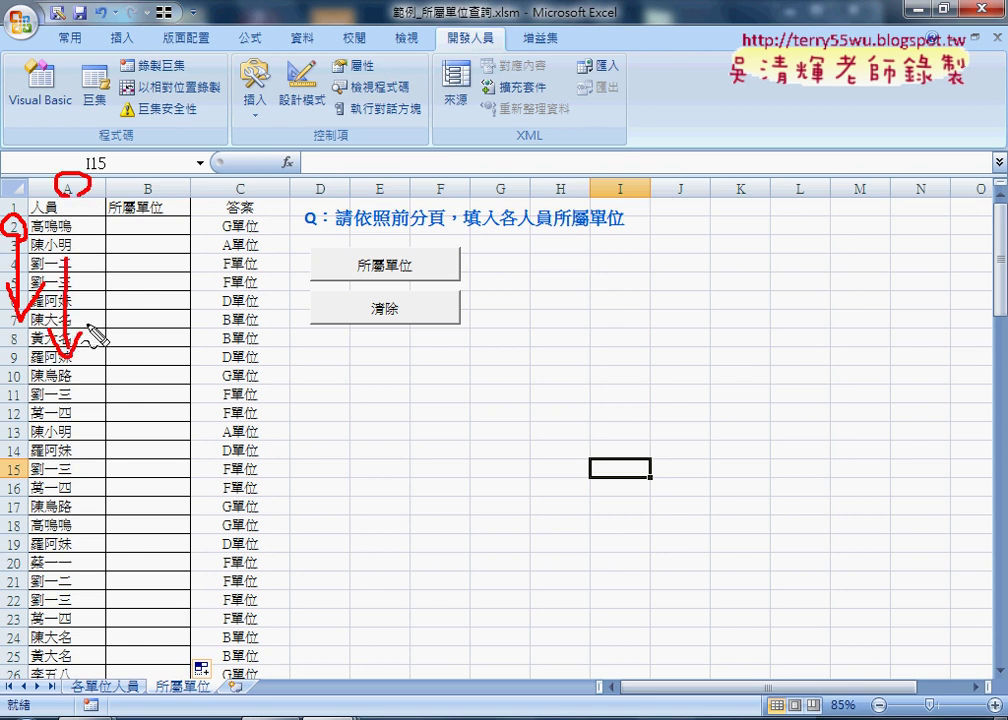
drag(72, 220, 62, 236)
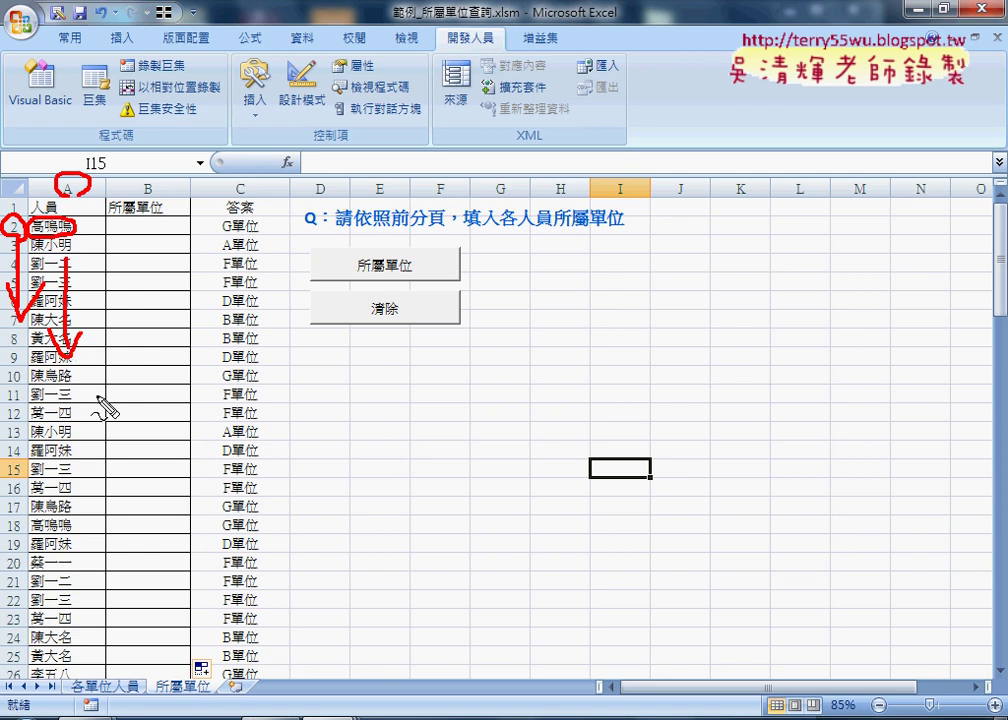
key(Escape)
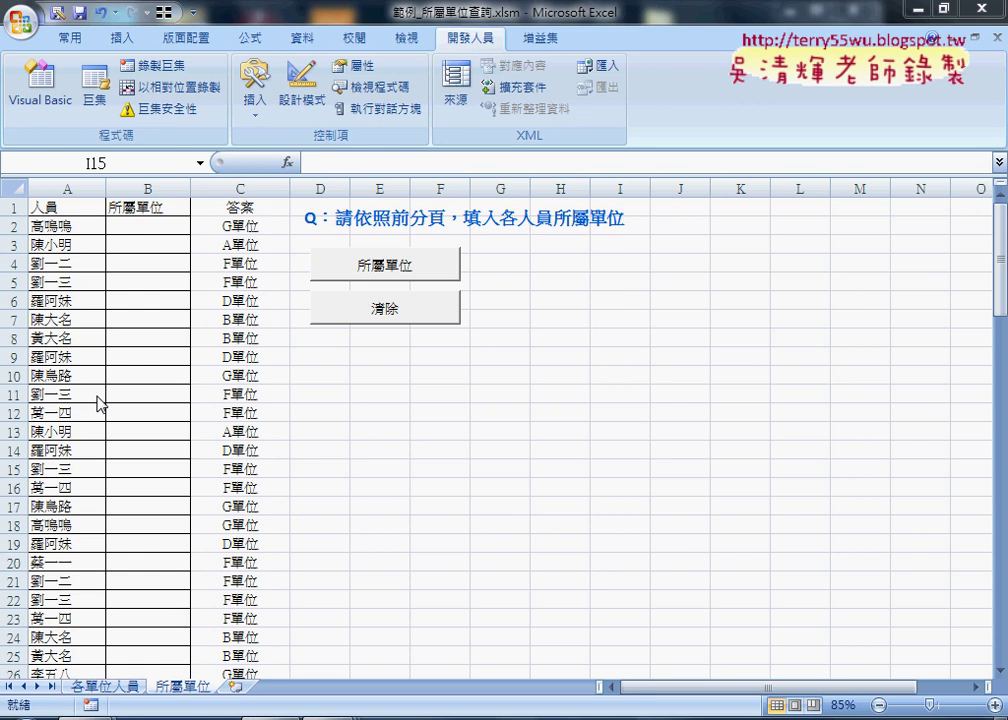
Select the member range A2:G8 on 各單位人員, then open the Visual Basic editor.
click(110, 687)
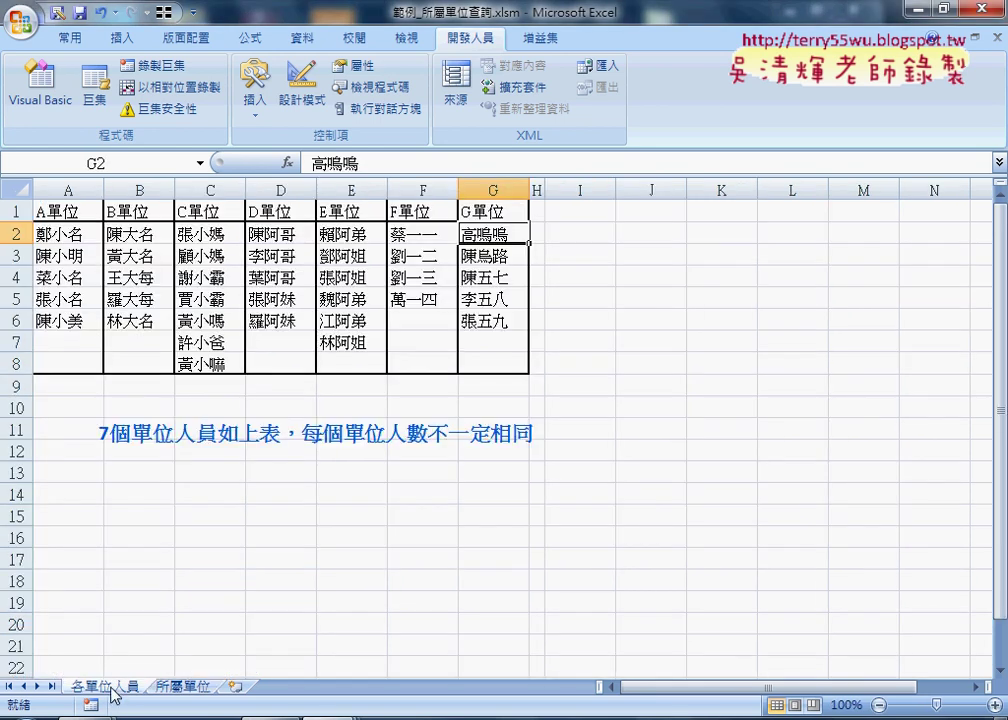
drag(70, 233, 488, 361)
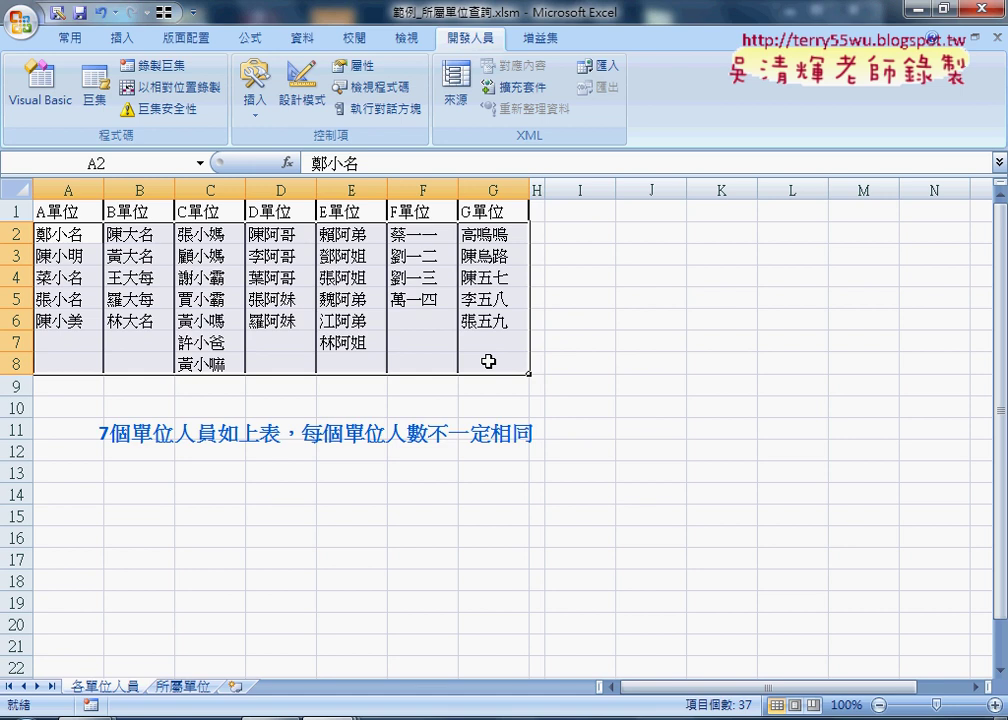
click(497, 213)
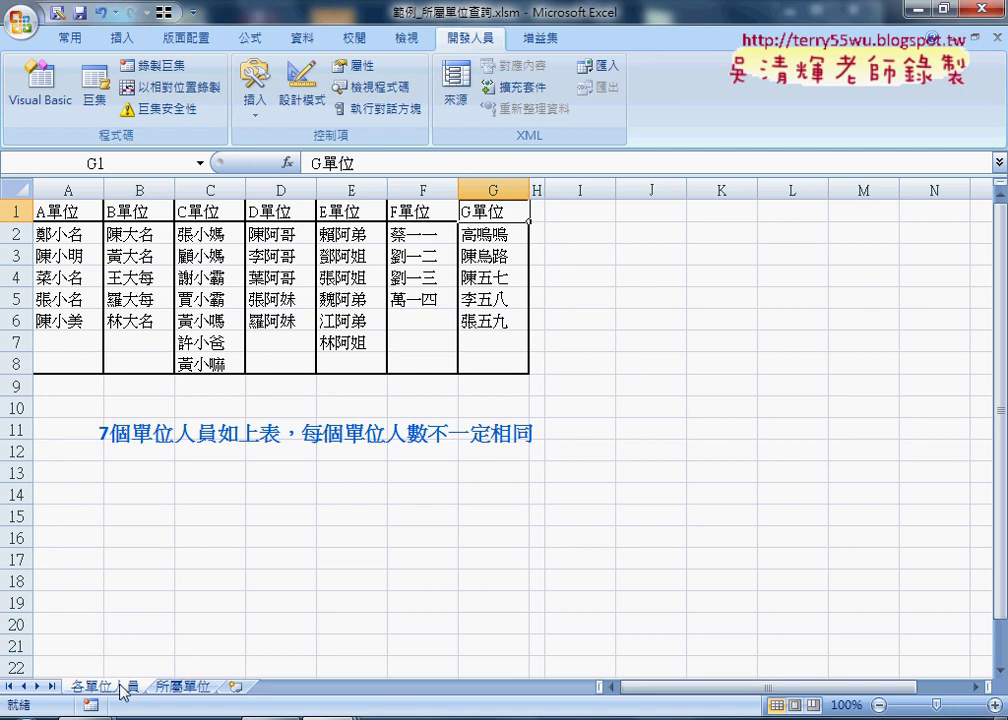
drag(62, 234, 481, 364)
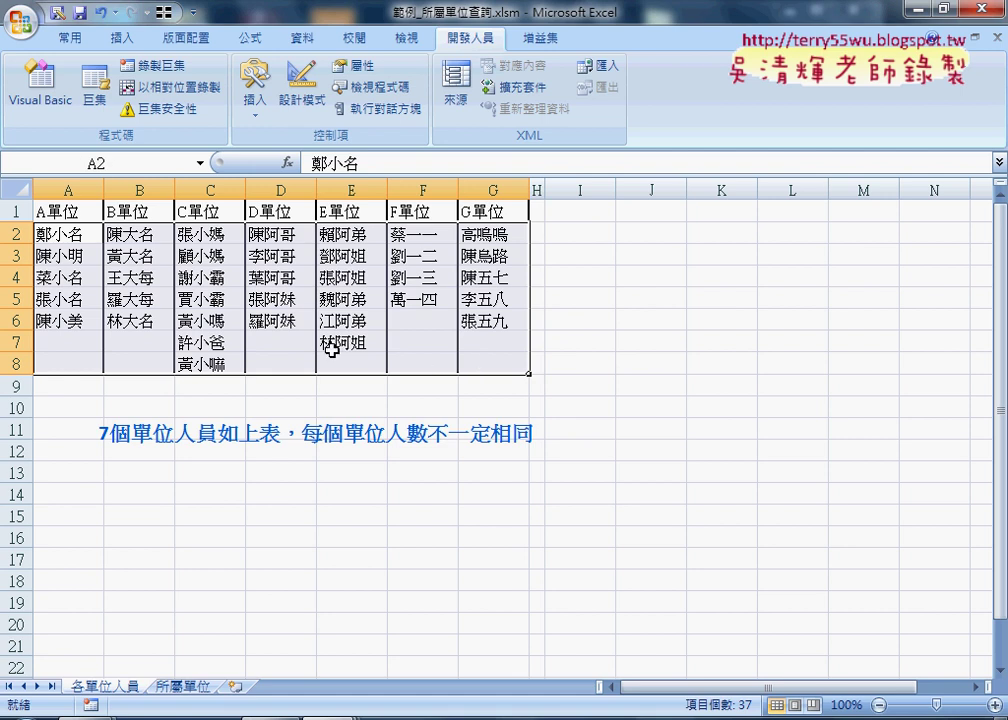
click(48, 108)
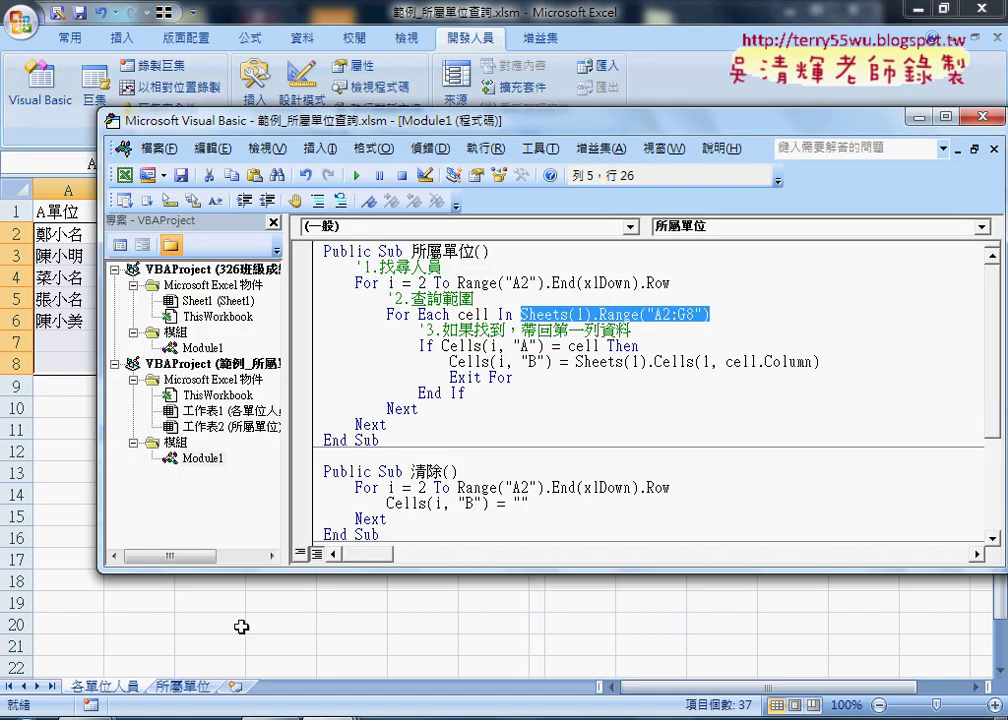
Place the Module1 code beside the 所屬單位 people list and highlight Range("A2").End(xlDown).Row.
click(188, 688)
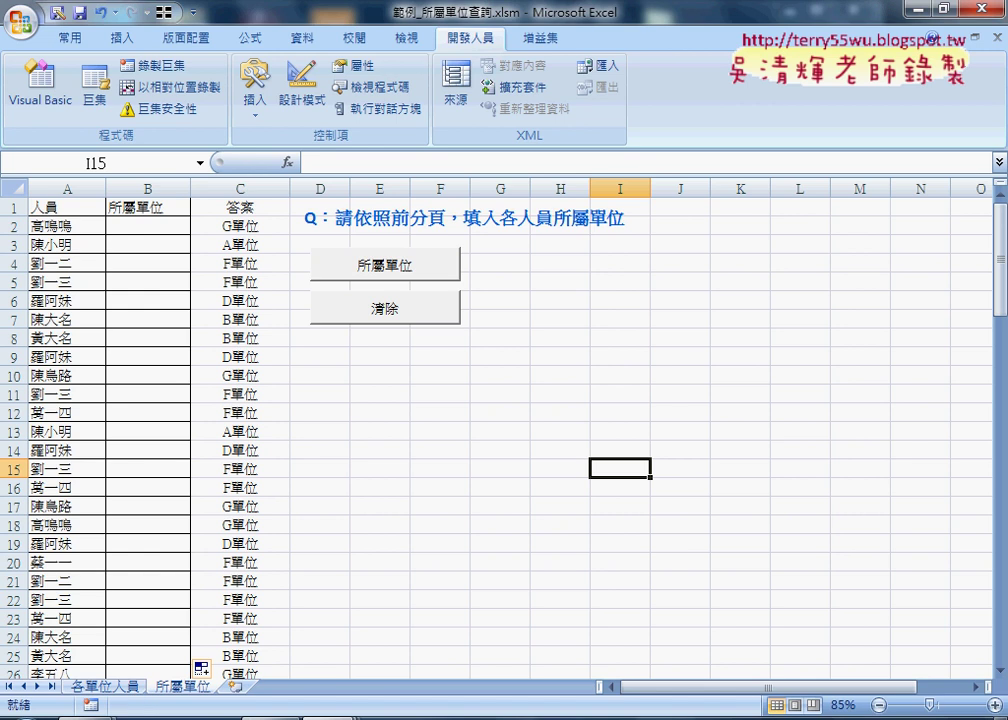
click(40, 95)
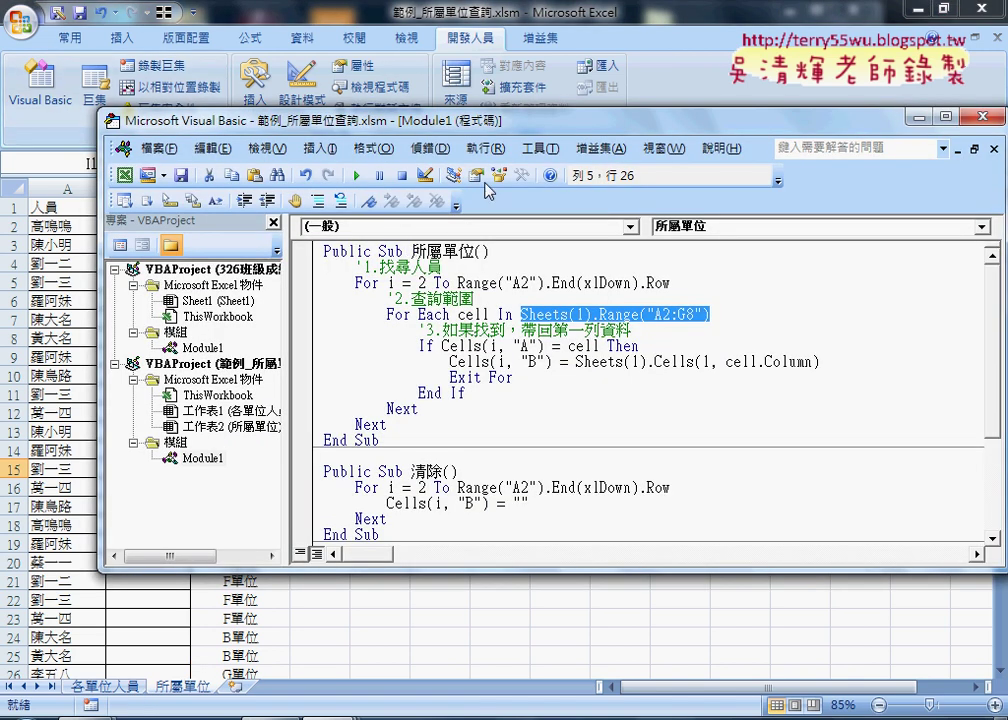
drag(372, 116, 454, 70)
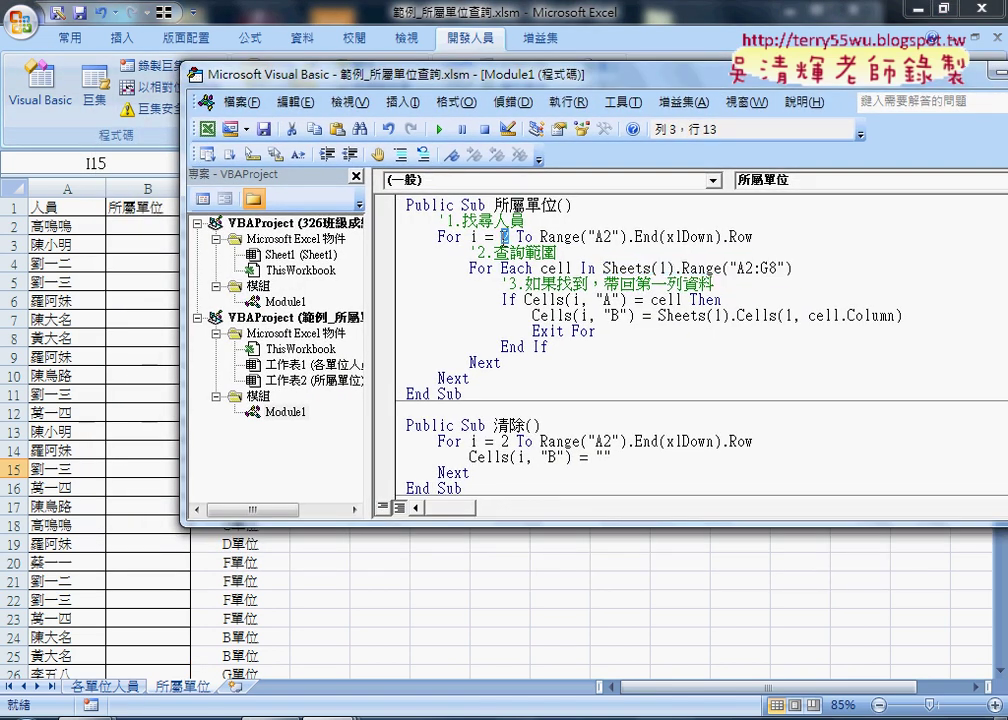
drag(541, 236, 763, 233)
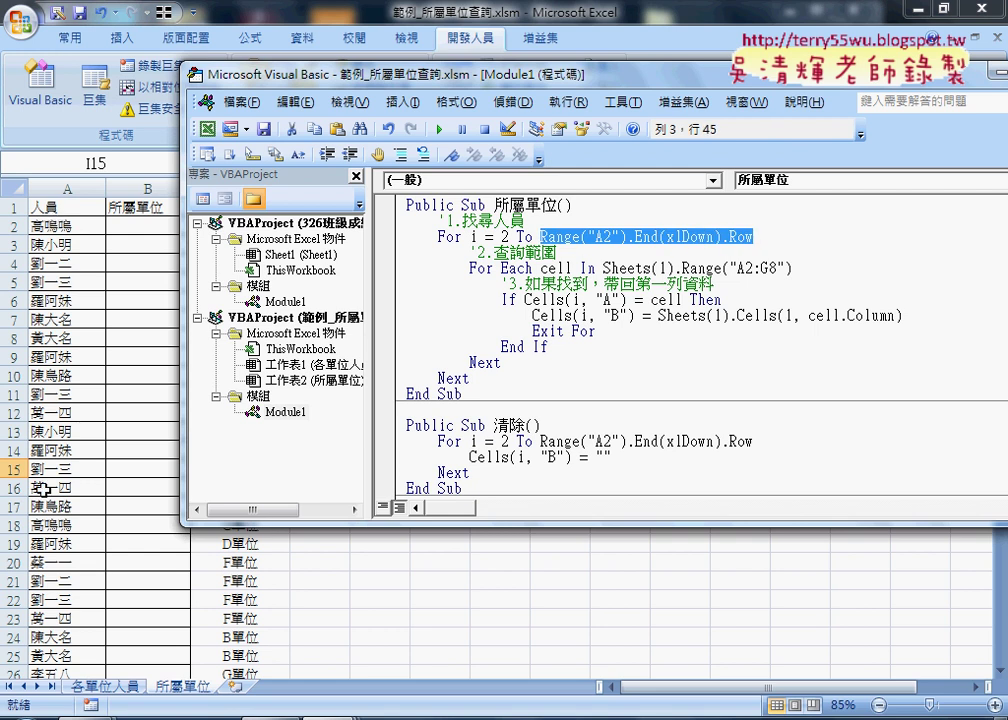
click(69, 339)
scroll(69, 339, down, 3)
scroll(69, 339, down, 3)
scroll(69, 339, down, 3)
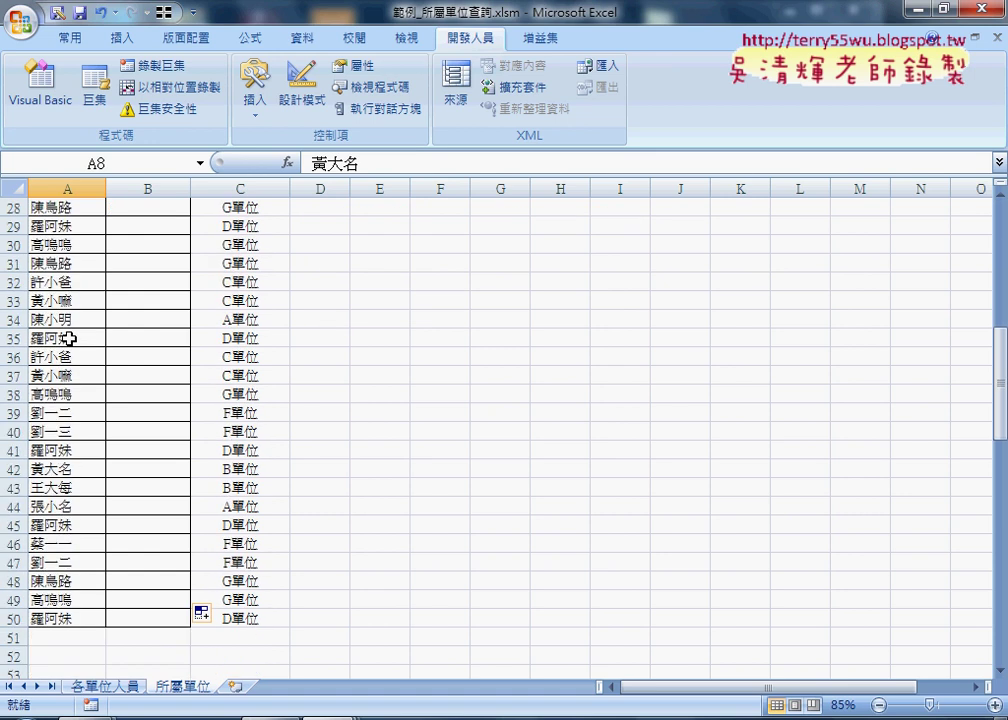
scroll(69, 339, up, 3)
scroll(72, 337, up, 6)
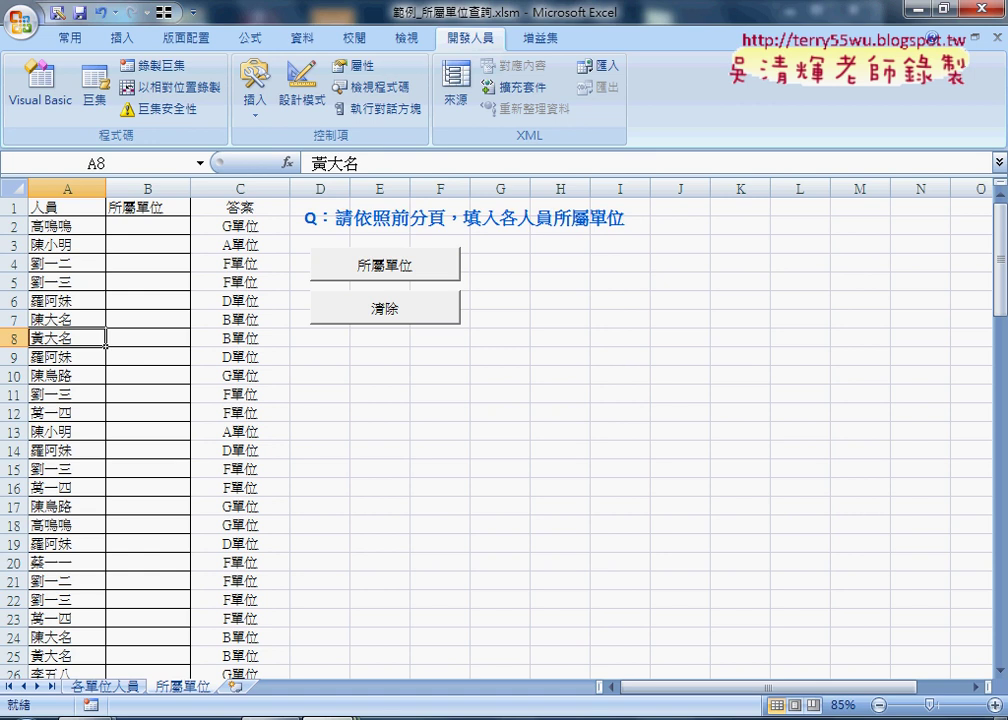
mouse_move(340, 715)
click(198, 630)
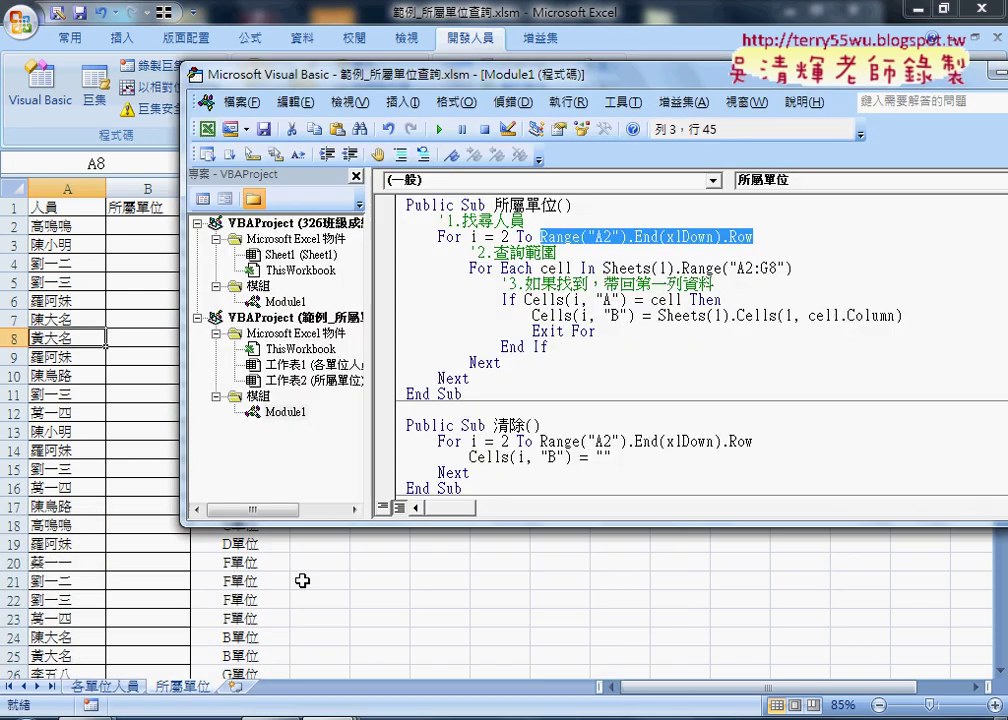
Highlight the loop's starting value 2, the inner For Each block and its For Each keywords.
double_click(505, 237)
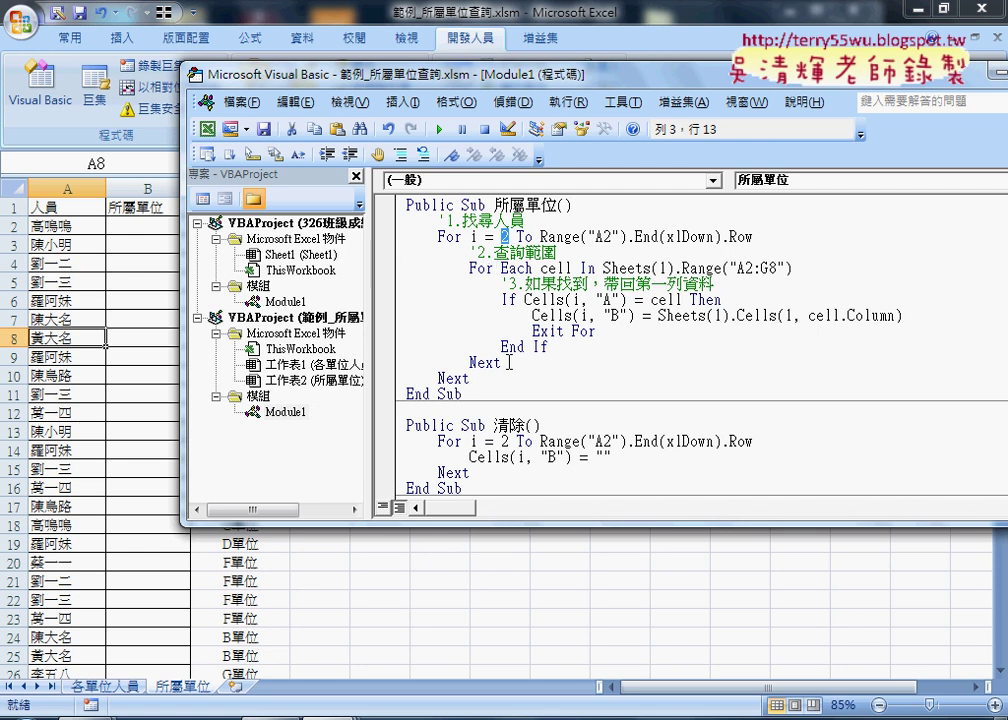
drag(509, 362, 383, 268)
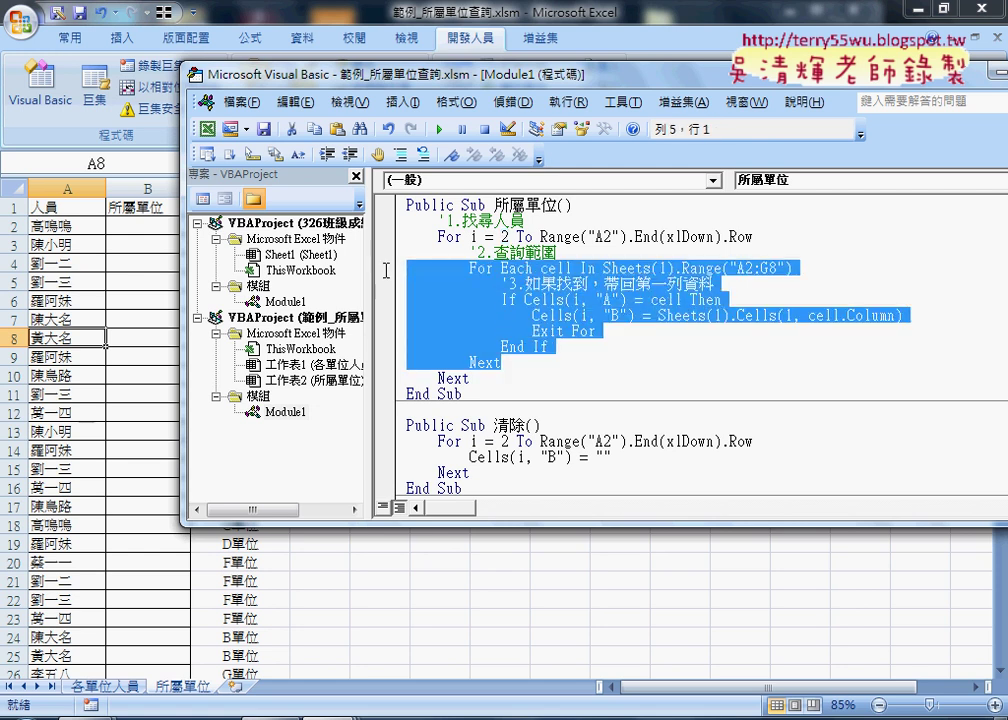
click(531, 283)
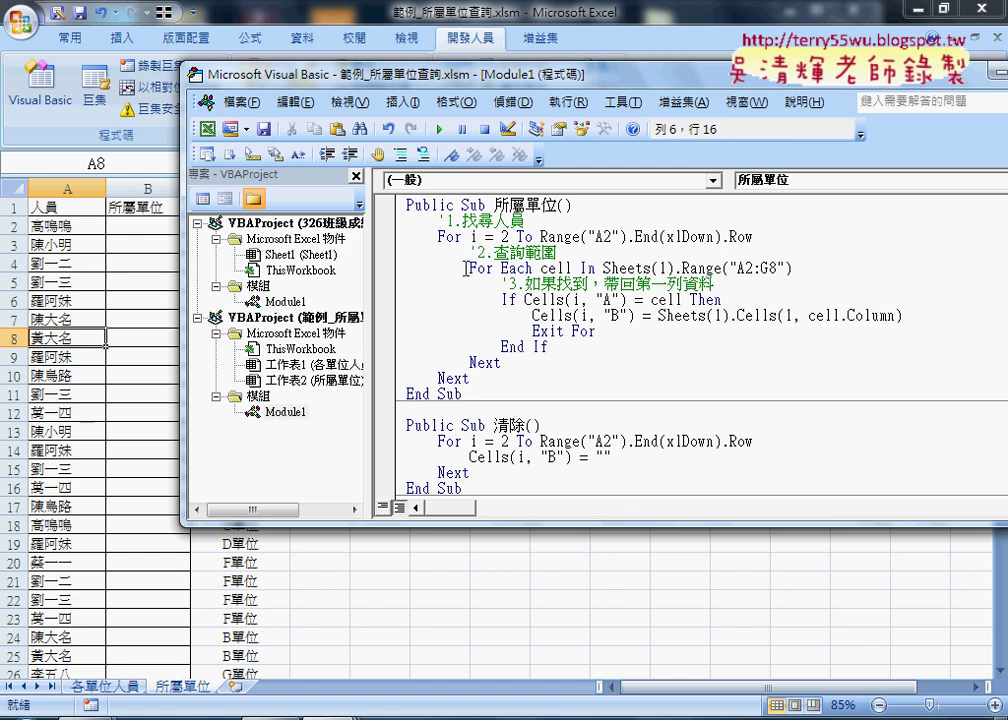
drag(470, 268, 496, 268)
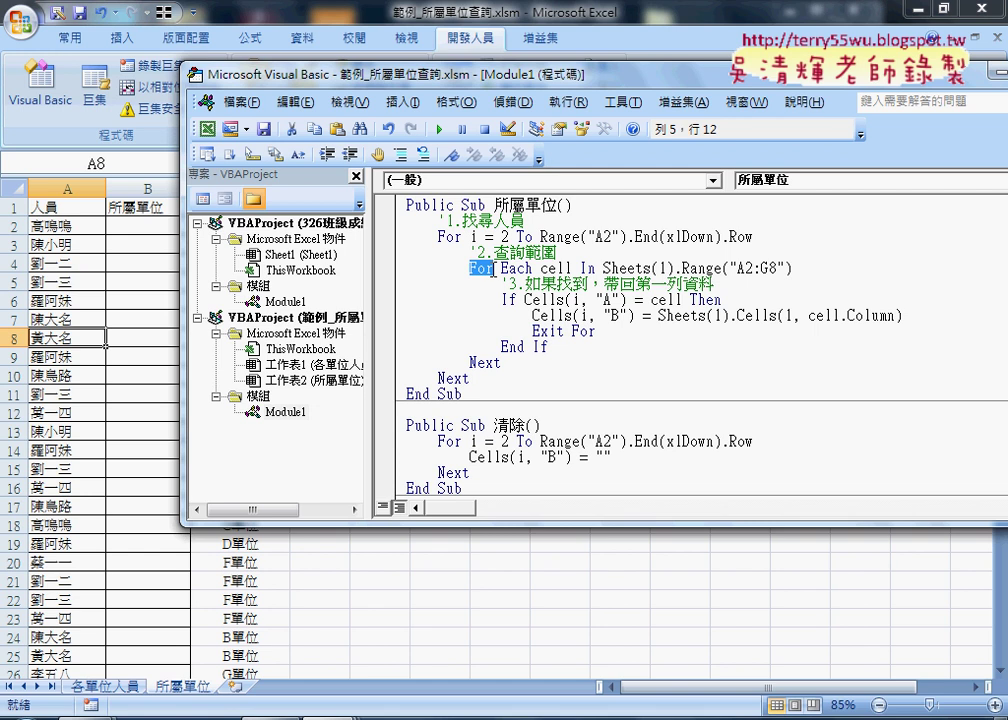
double_click(515, 268)
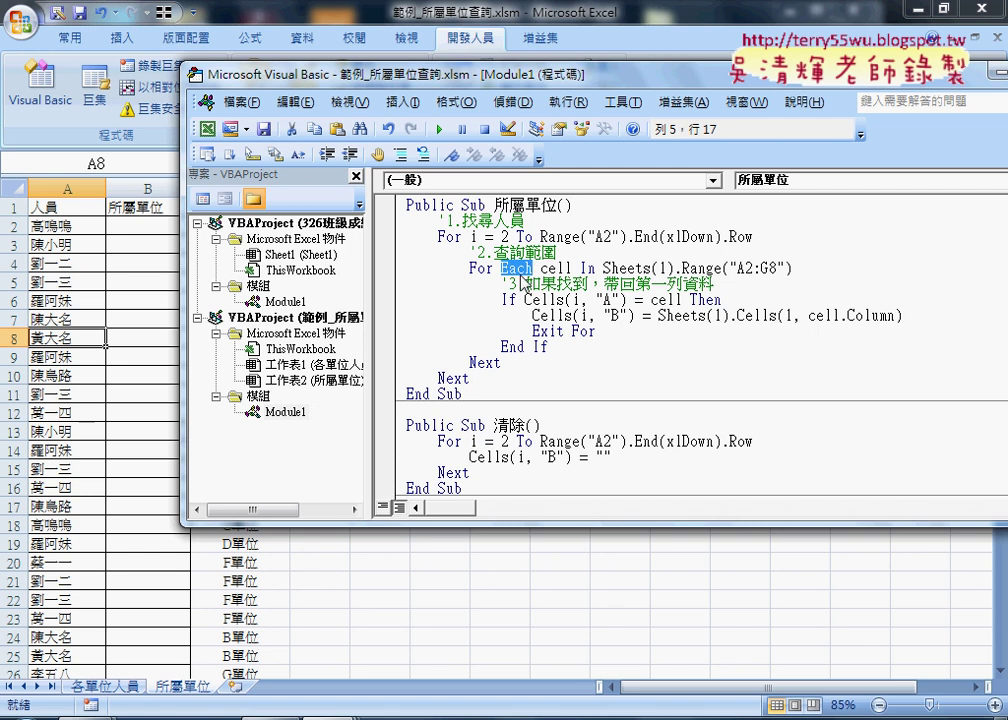
drag(469, 268, 530, 268)
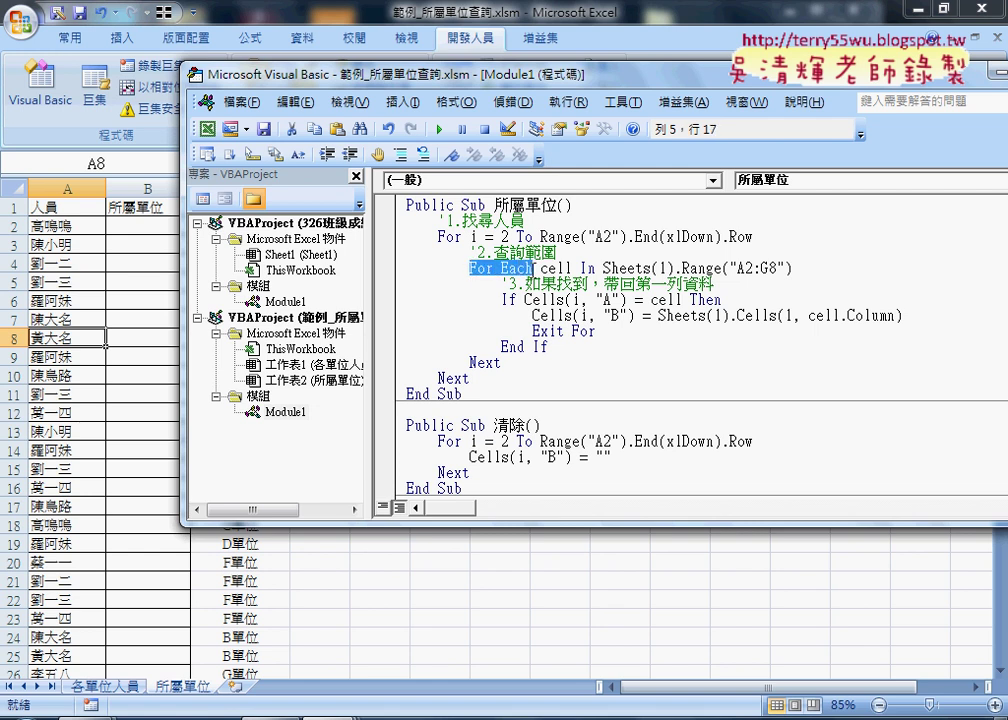
click(559, 268)
double_click(544, 268)
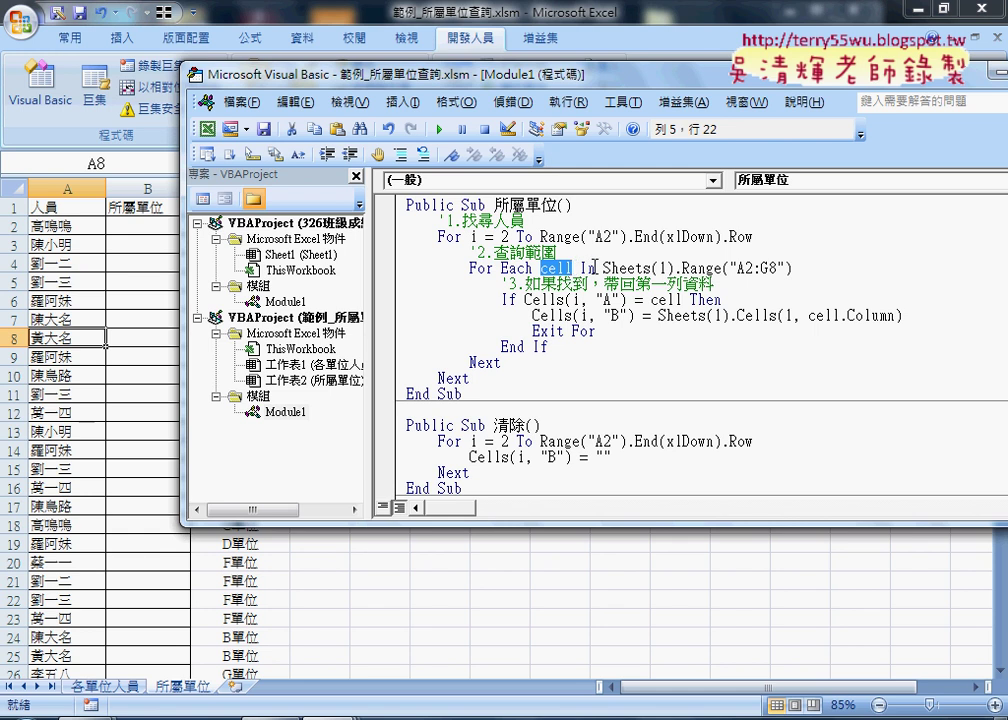
double_click(590, 268)
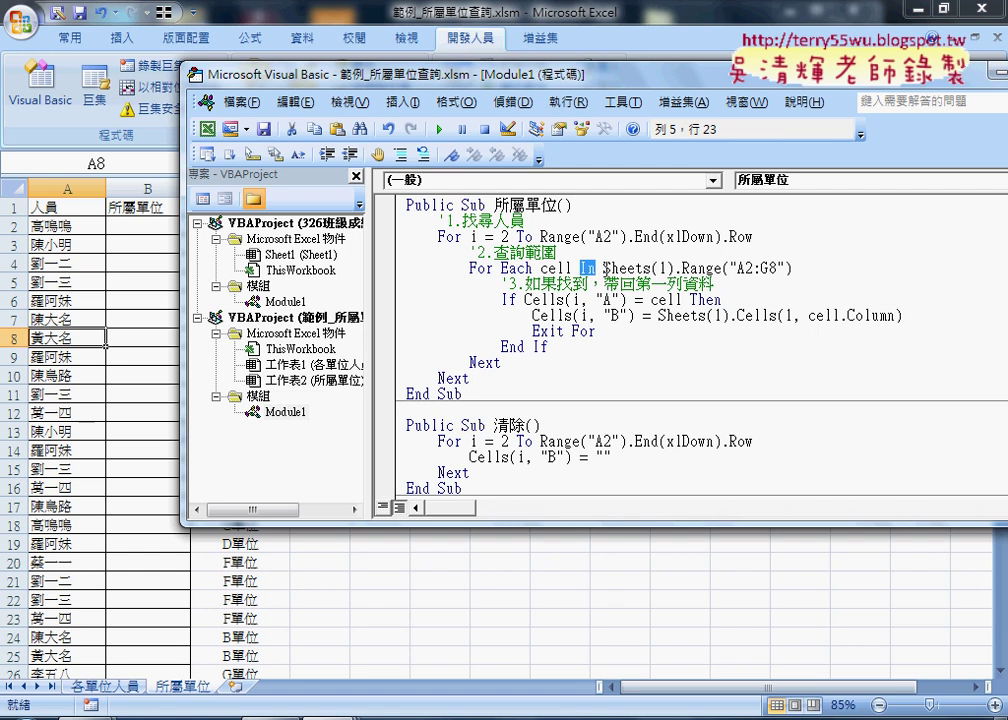
drag(604, 268, 676, 268)
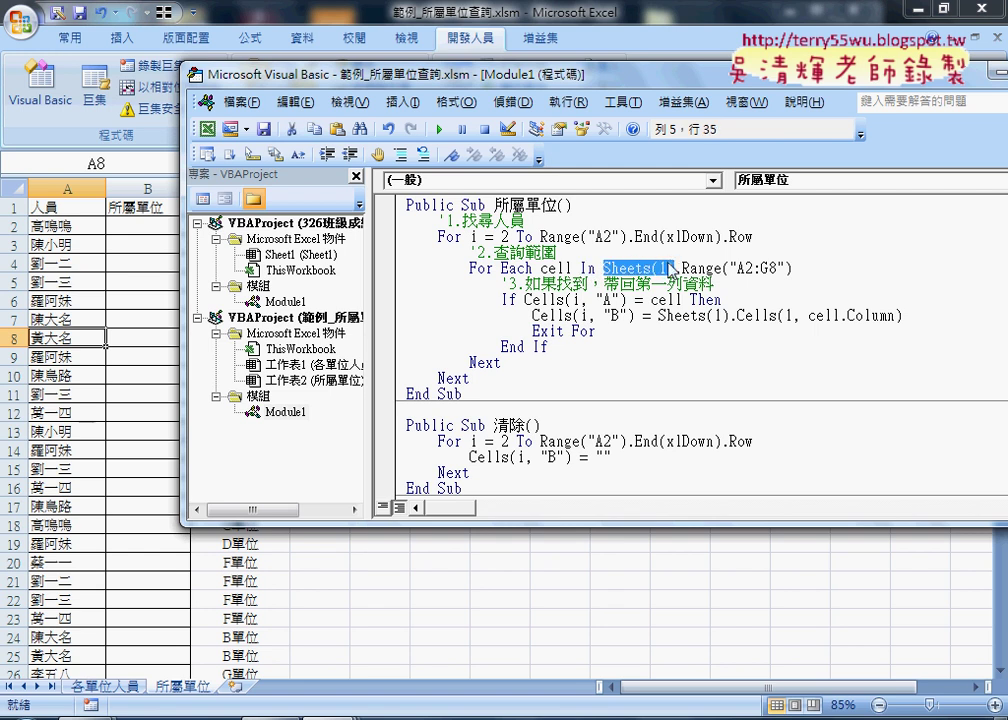
drag(668, 268, 661, 268)
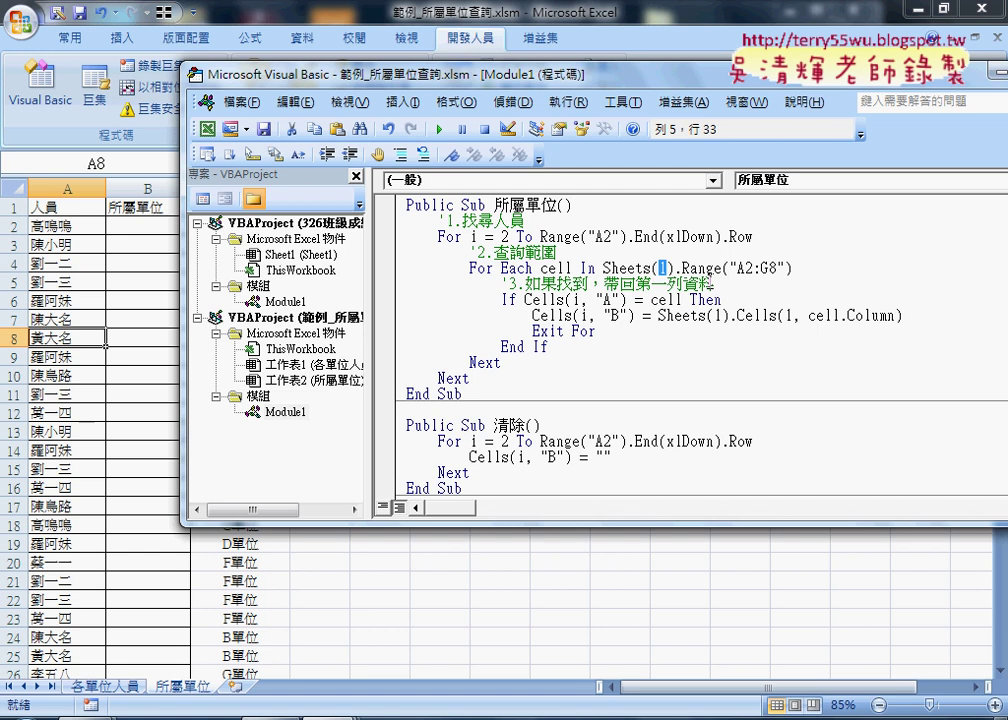
text("")
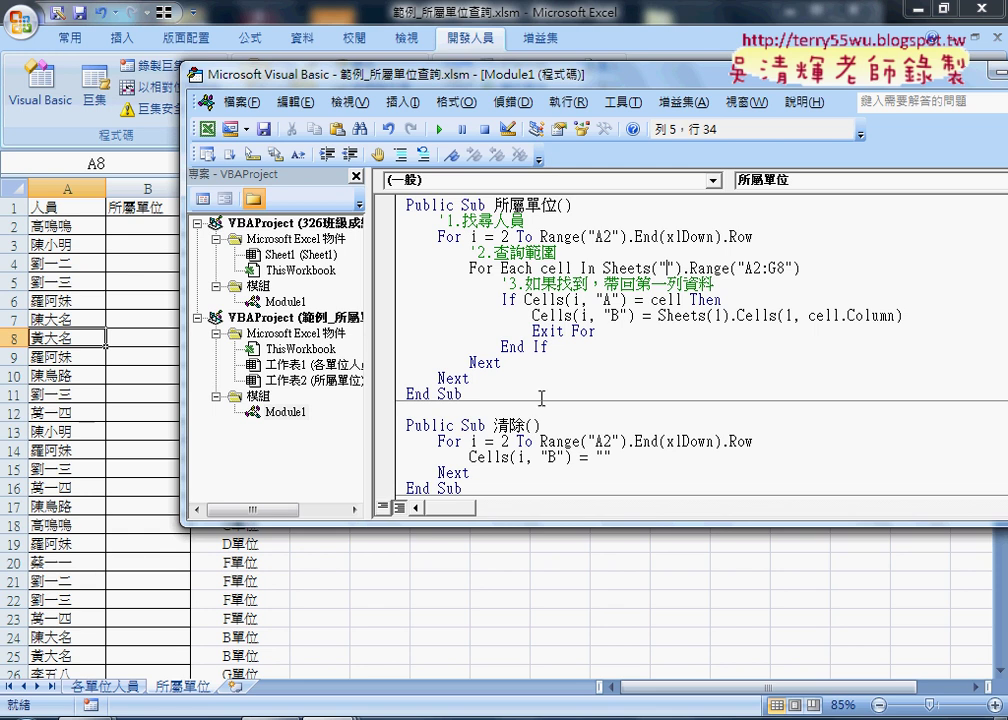
double_click(668, 267)
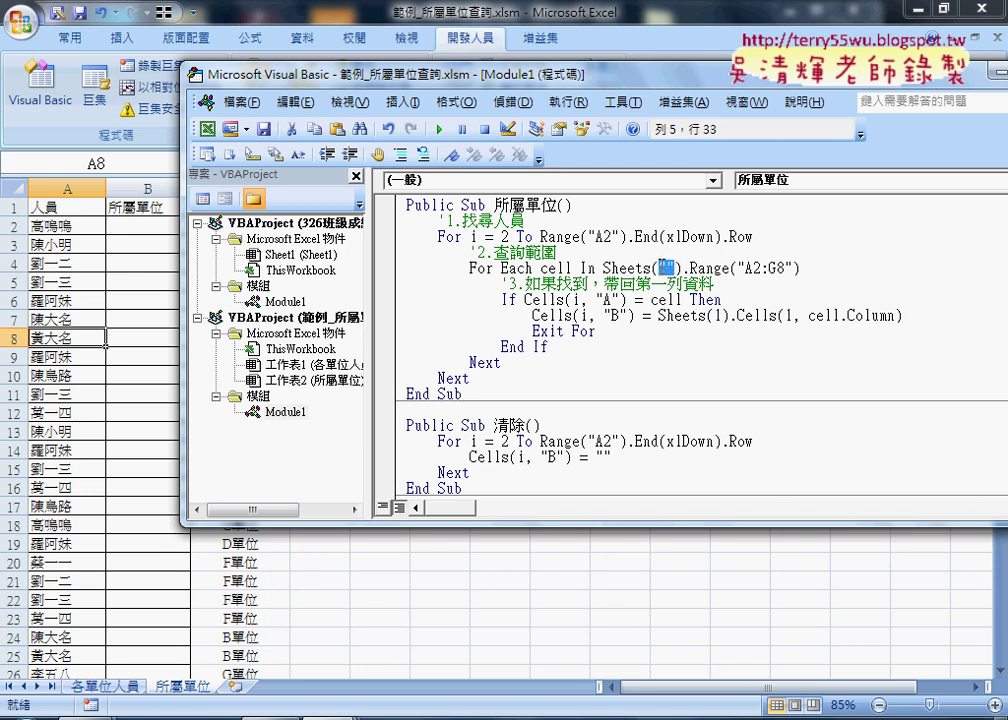
text(1)
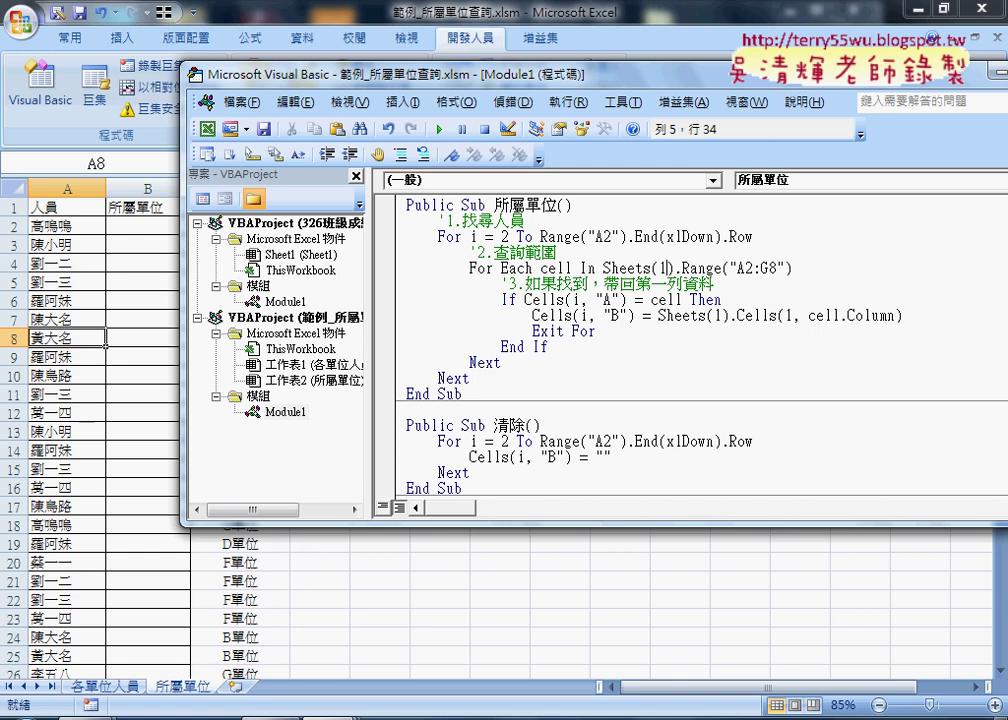
drag(682, 268, 794, 267)
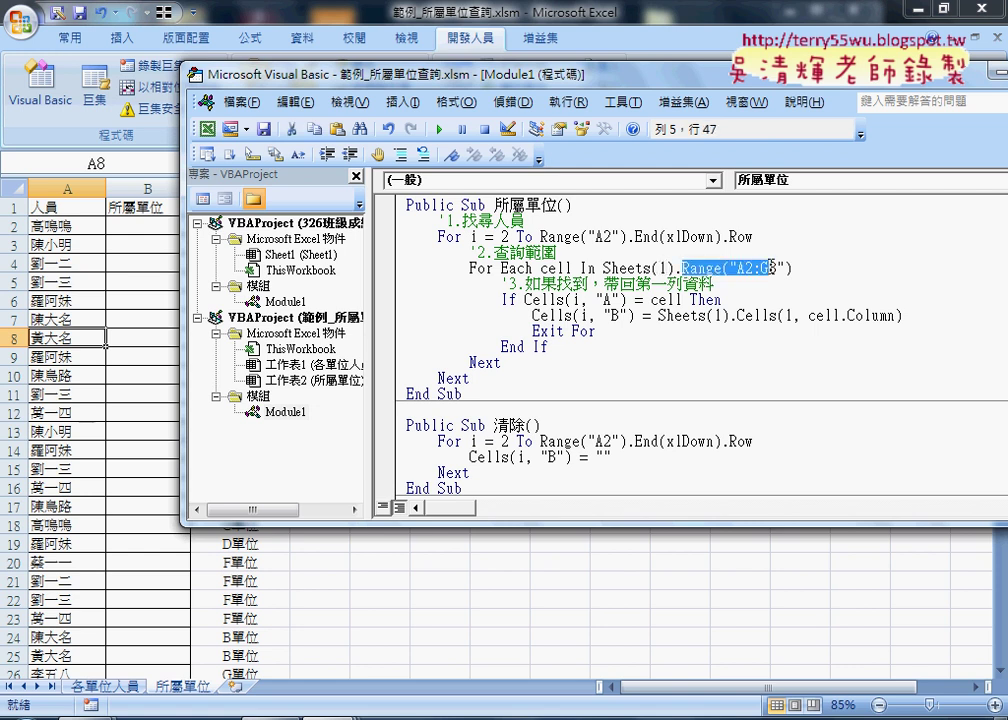
Select A2:G8 on the 各單位人員 sheet, then bring the Module1 code back.
click(102, 686)
drag(70, 230, 490, 366)
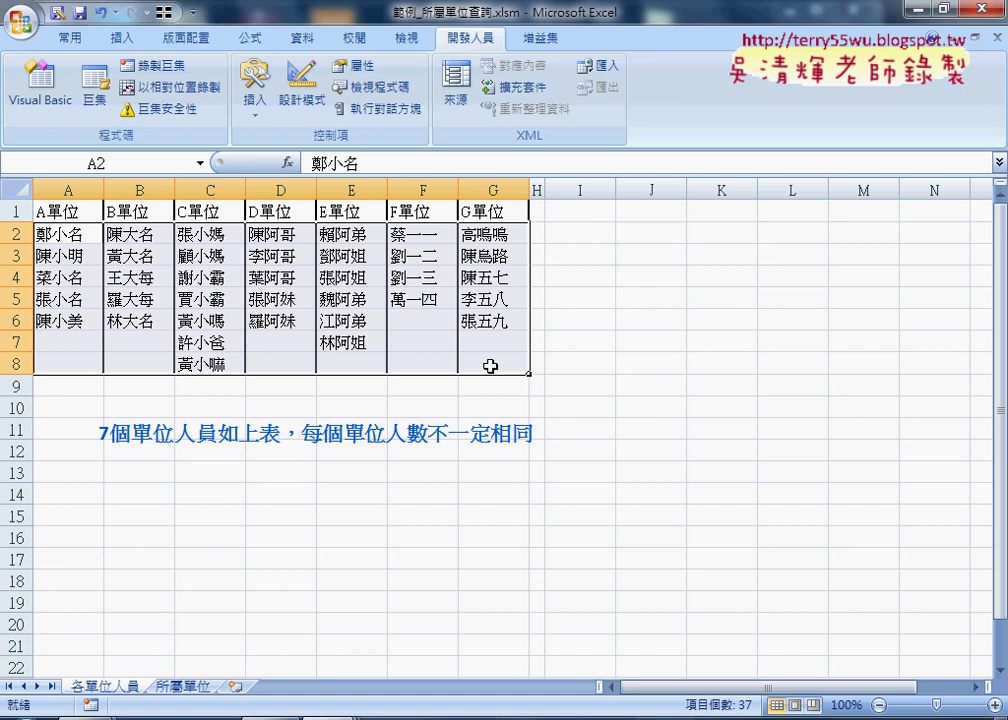
click(340, 715)
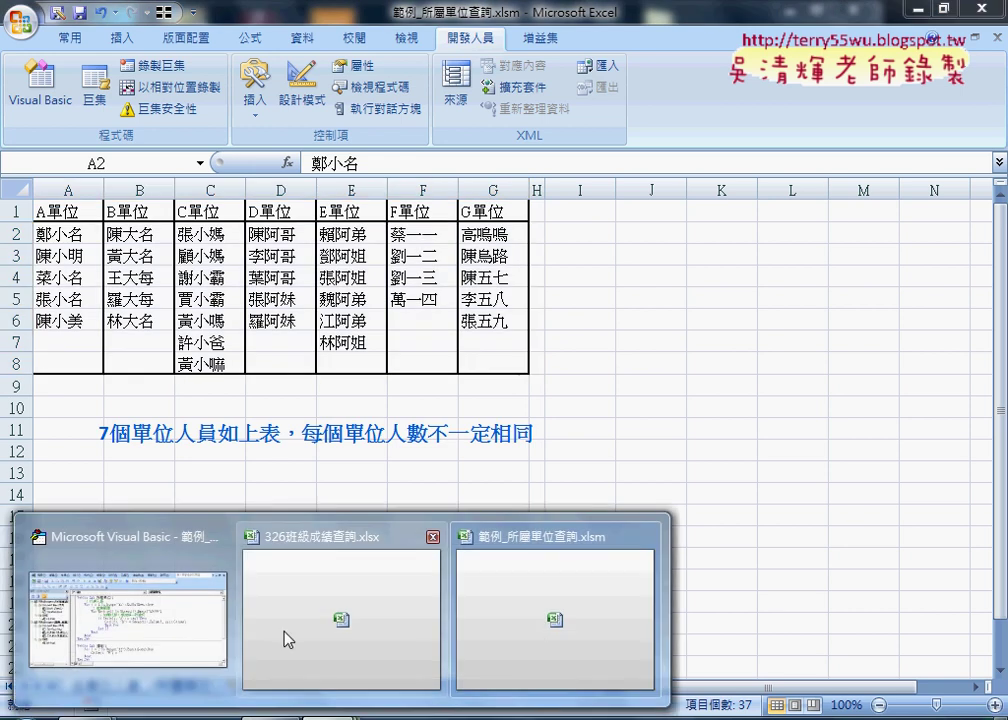
click(200, 600)
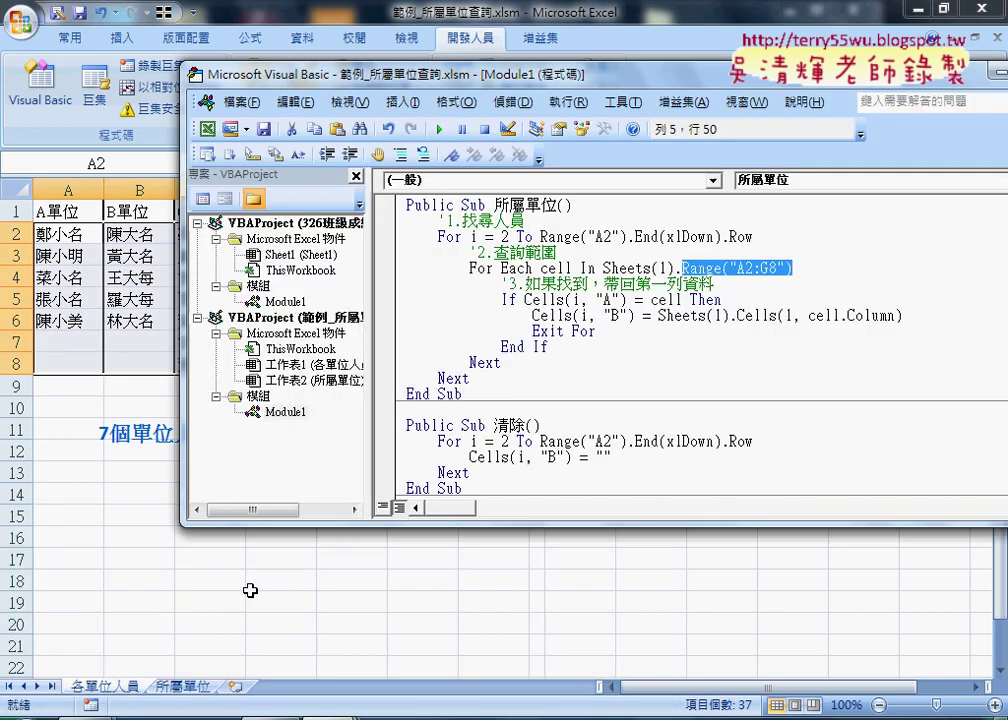
click(516, 237)
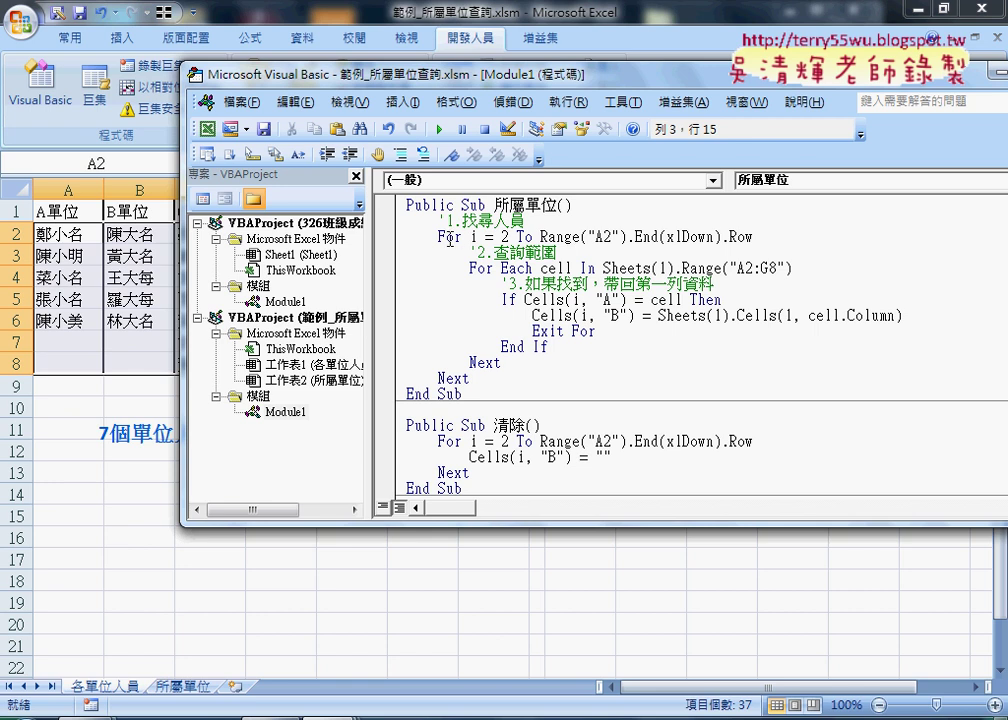
Highlight the outer loop over people rows and the For Each loop over the lookup range.
mouse_move(437, 237)
mouse_down()
mouse_move(720, 247)
mouse_move(745, 237)
mouse_up()
mouse_move(559, 83)
mouse_down()
mouse_move(547, 305)
mouse_move(565, 149)
mouse_up()
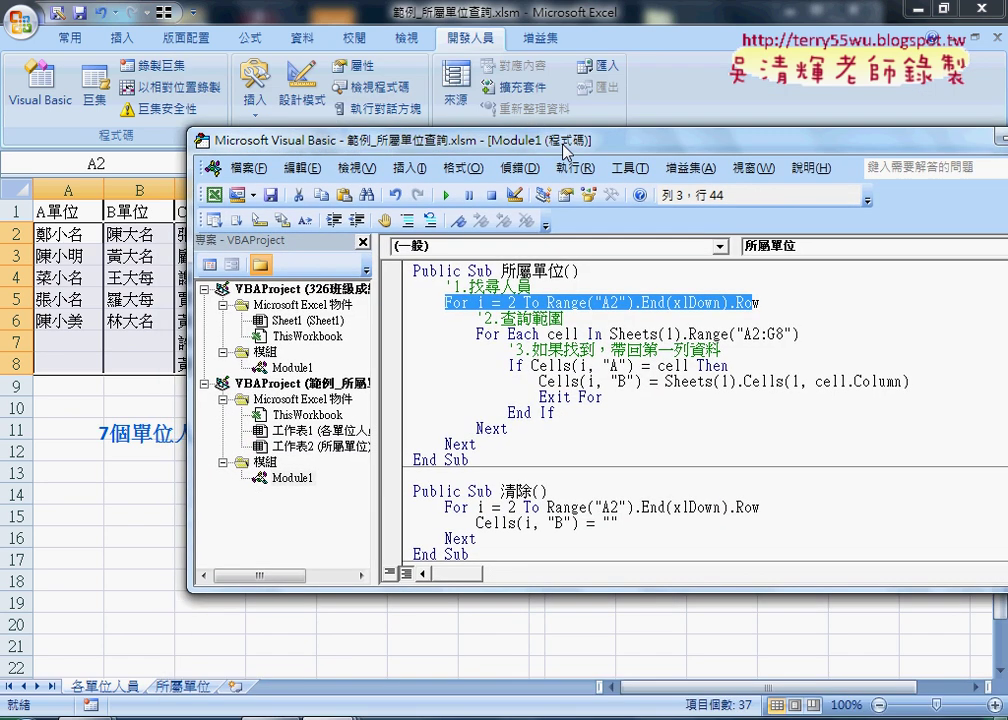
click(479, 336)
drag(479, 336, 721, 336)
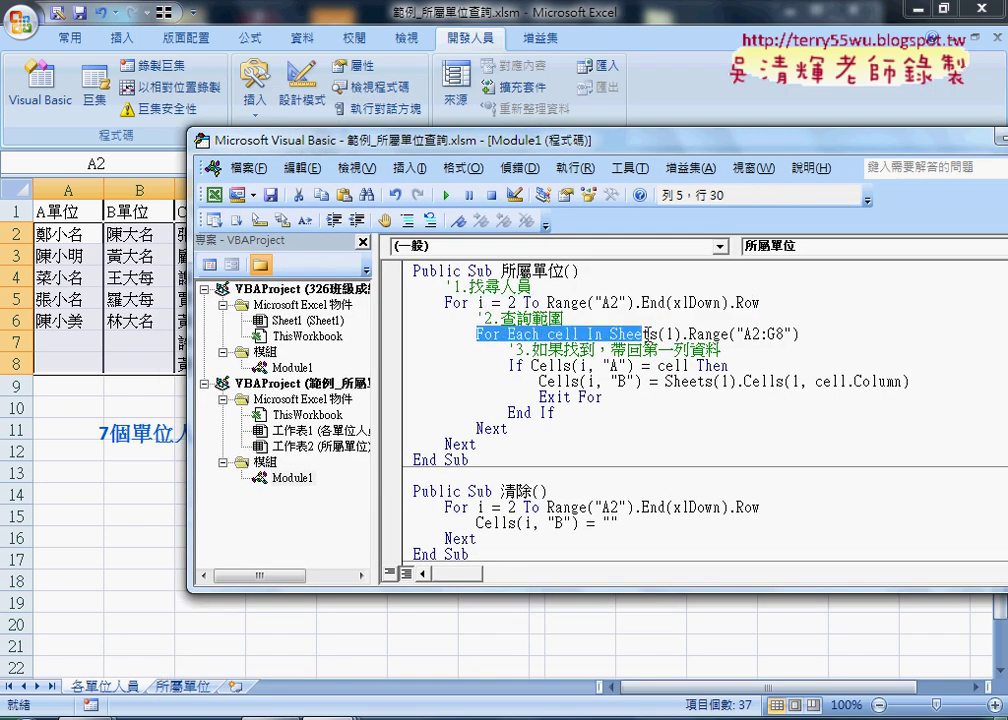
click(716, 349)
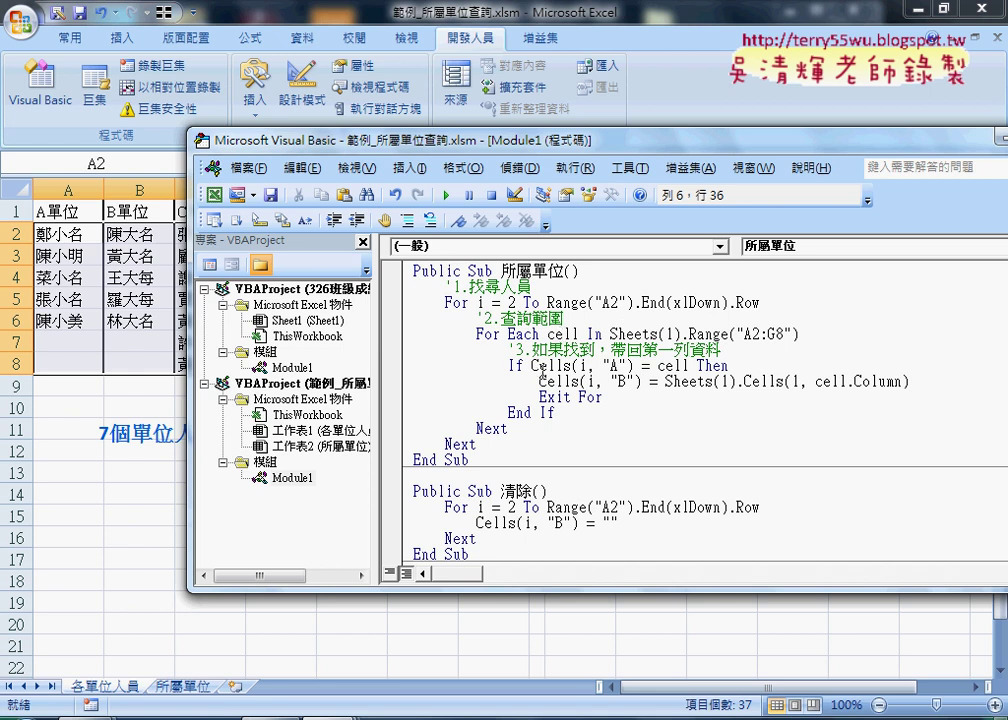
Highlight the Cells(i, "A") versus cell comparison, then lower the editor to show the table.
drag(531, 366, 631, 366)
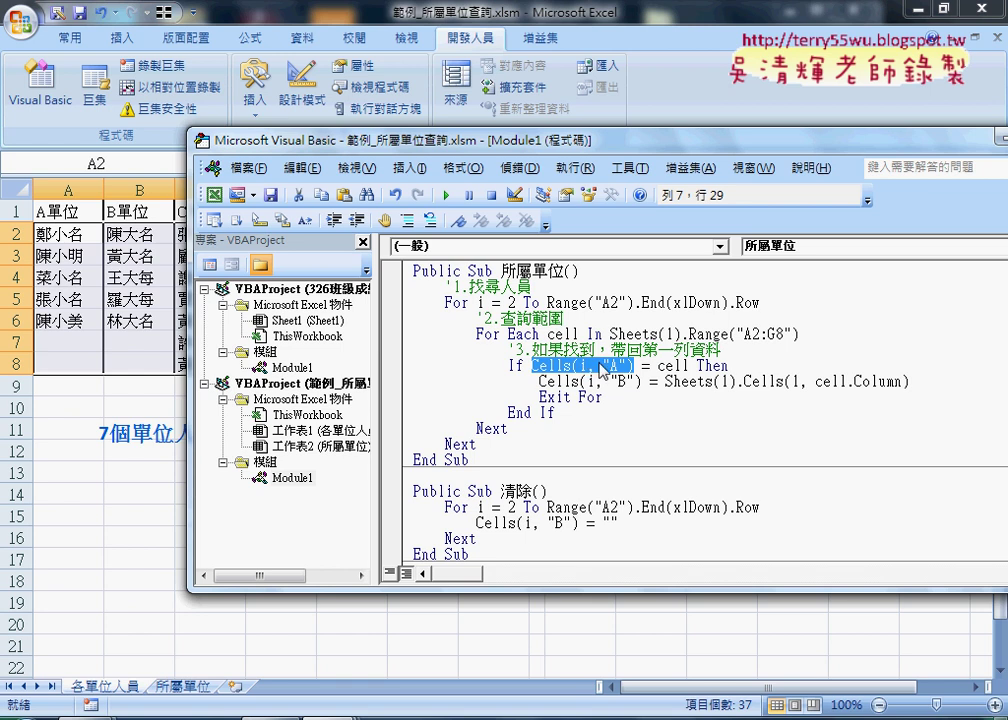
drag(689, 366, 658, 366)
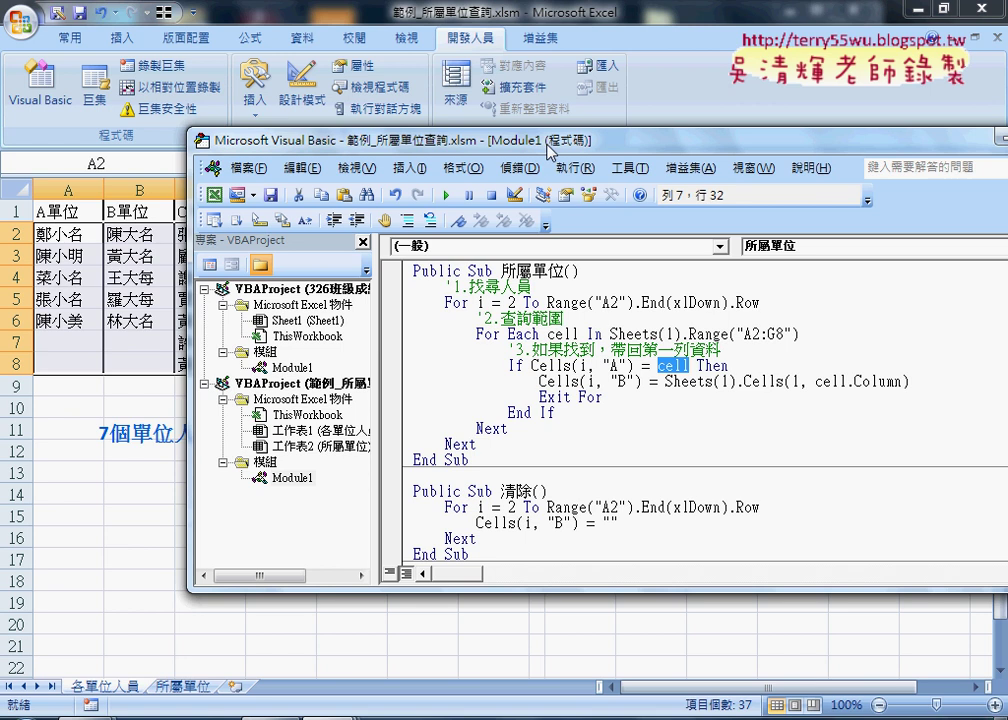
drag(400, 140, 391, 273)
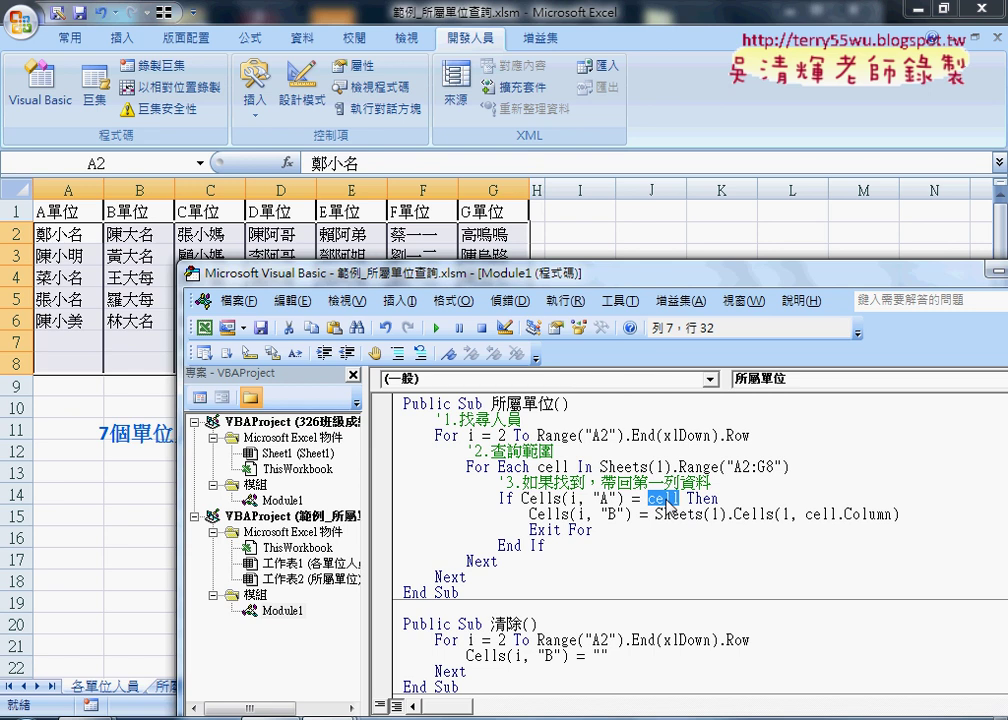
click(665, 498)
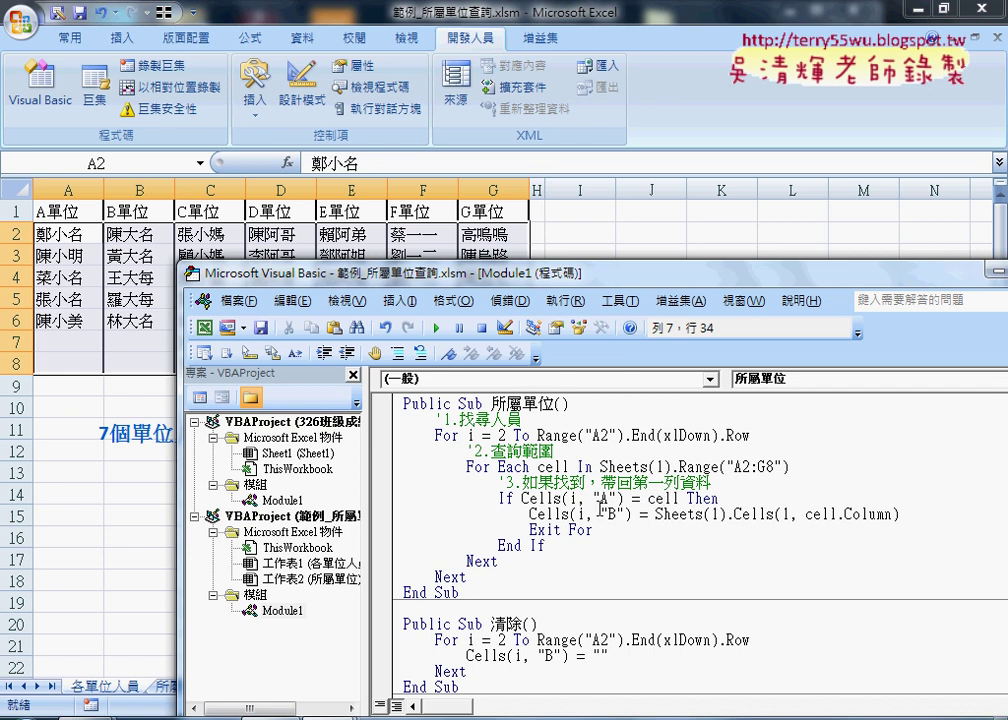
drag(631, 515, 529, 515)
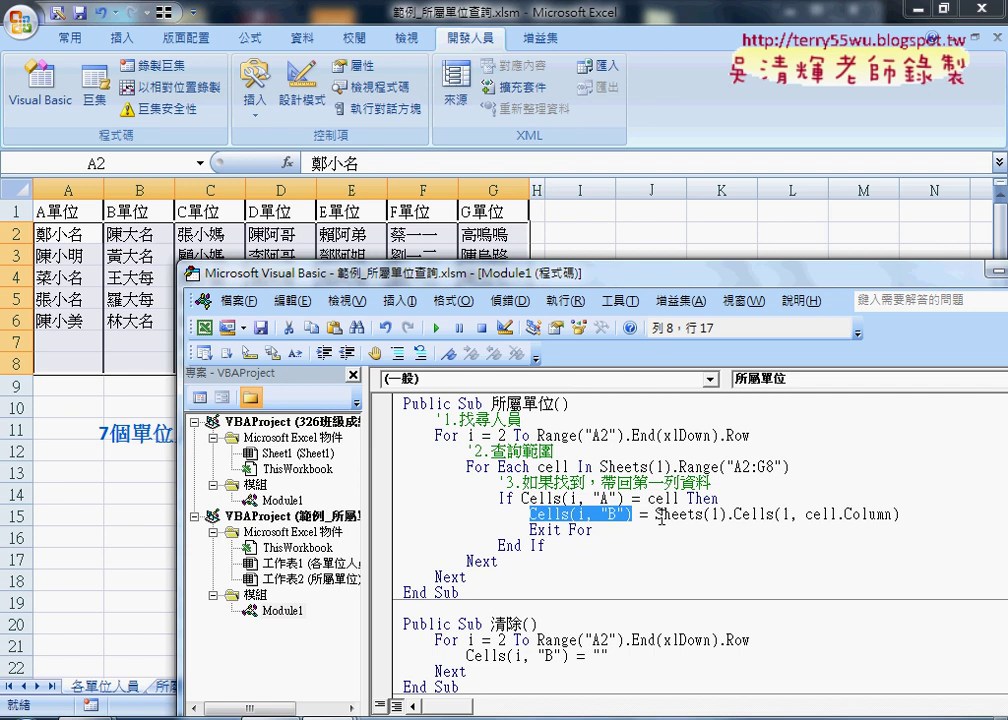
drag(655, 515, 728, 515)
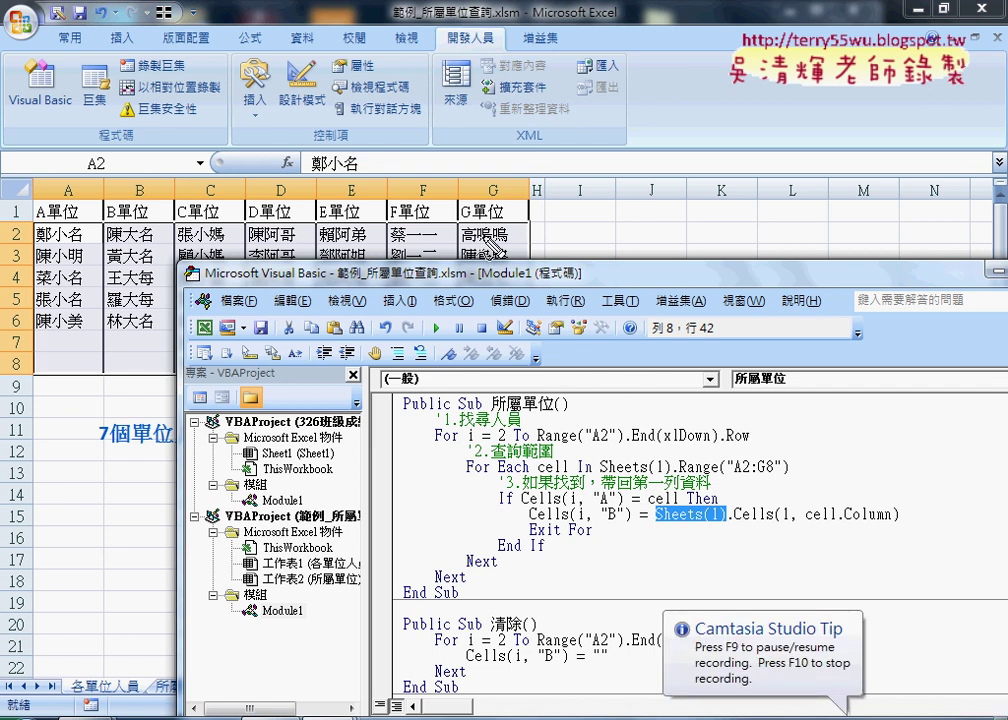
mouse_move(515, 226)
mouse_down()
mouse_move(522, 252)
mouse_move(537, 212)
mouse_move(527, 250)
mouse_up()
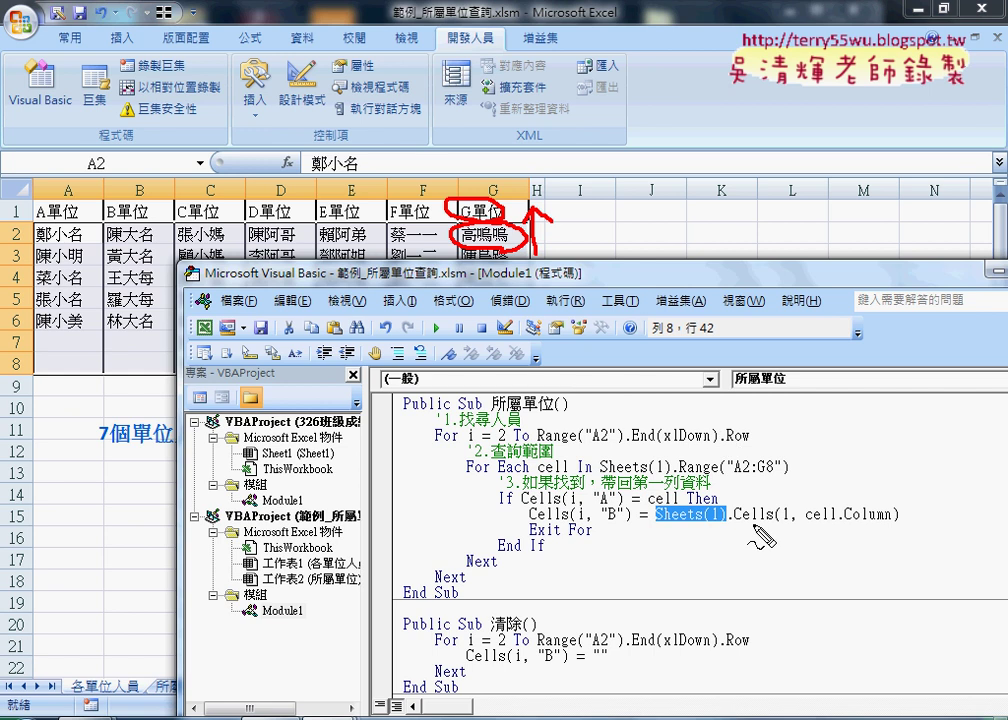
drag(737, 521, 790, 521)
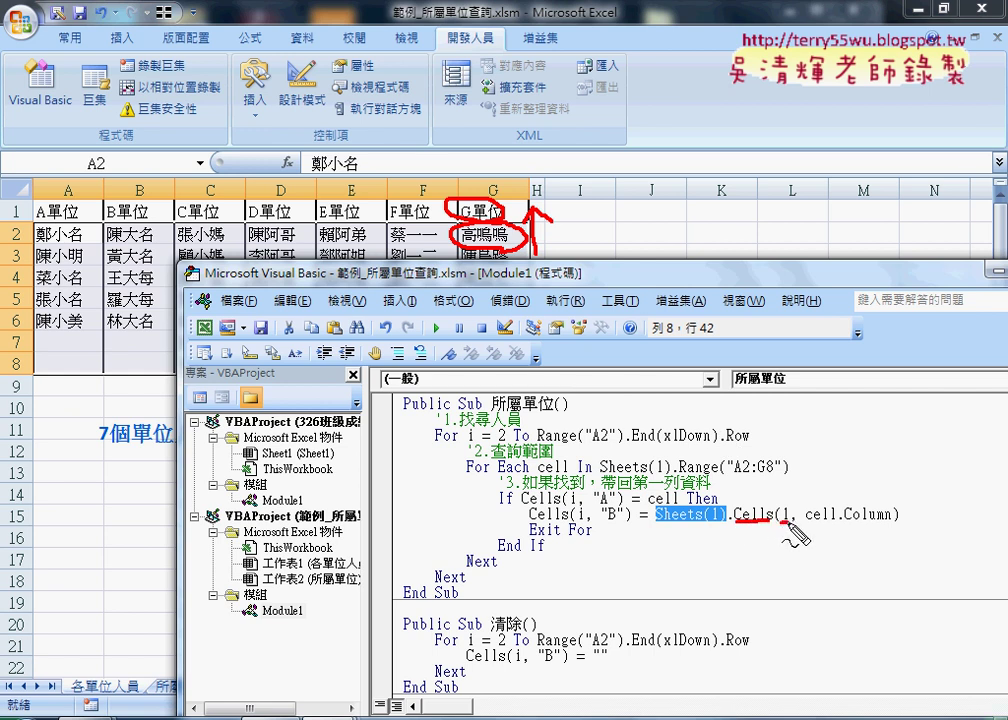
drag(36, 190, 34, 222)
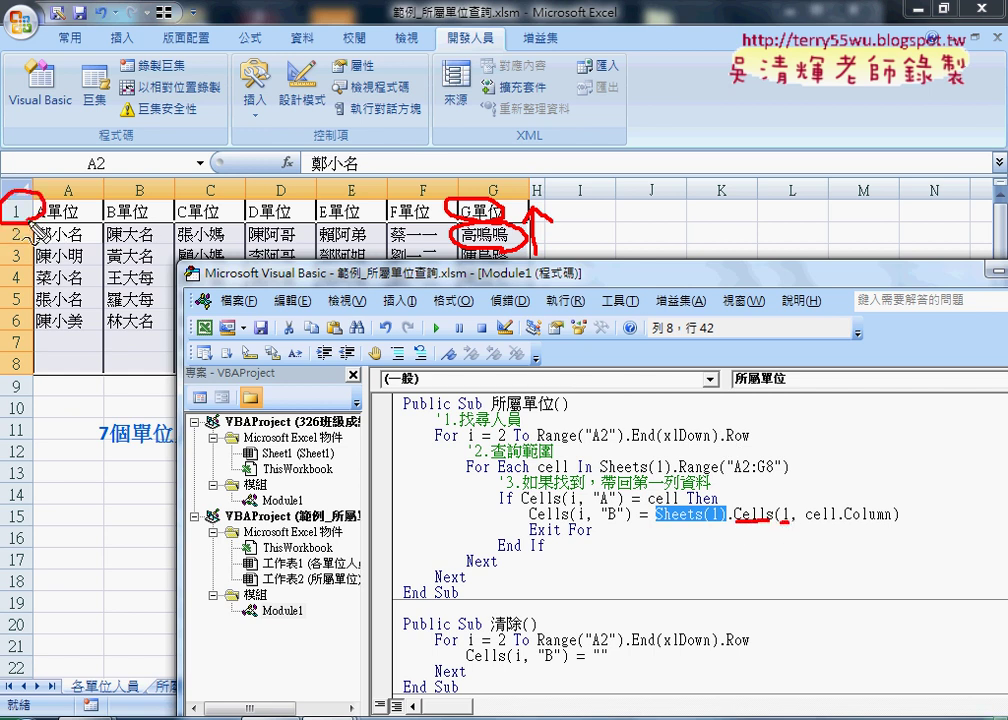
drag(782, 522, 895, 518)
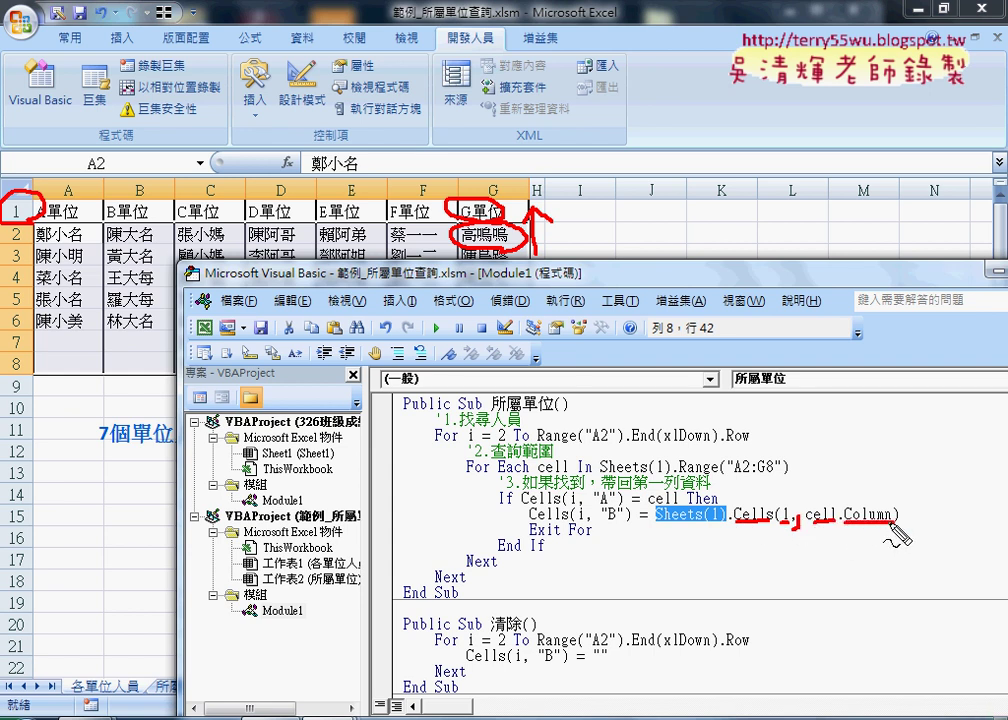
drag(814, 528, 841, 524)
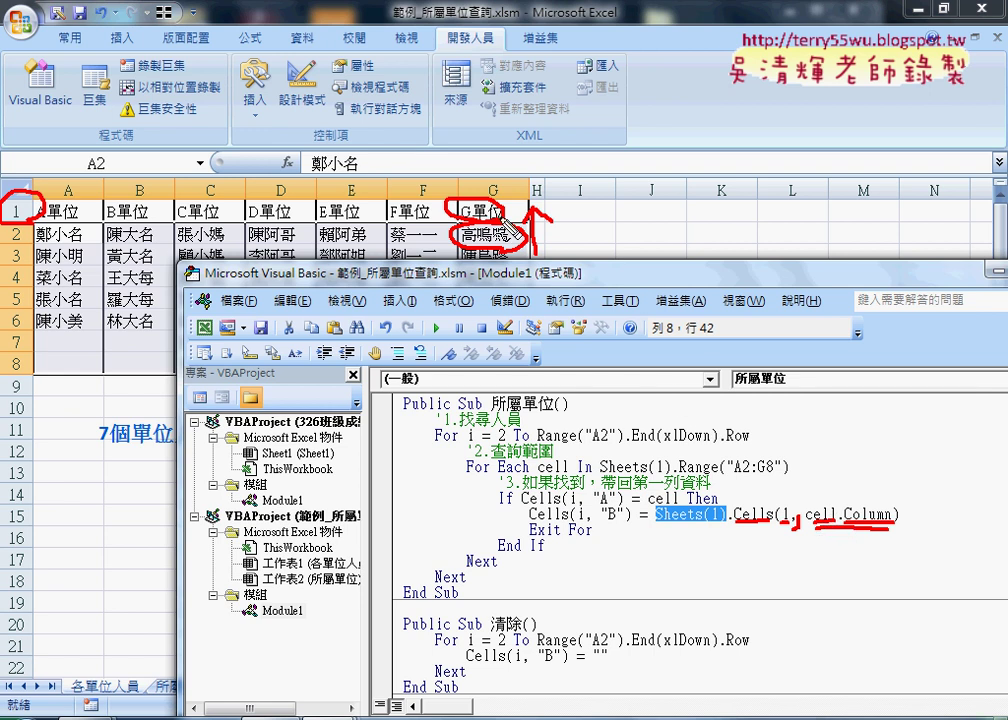
drag(497, 230, 492, 220)
drag(694, 516, 597, 548)
drag(528, 524, 612, 528)
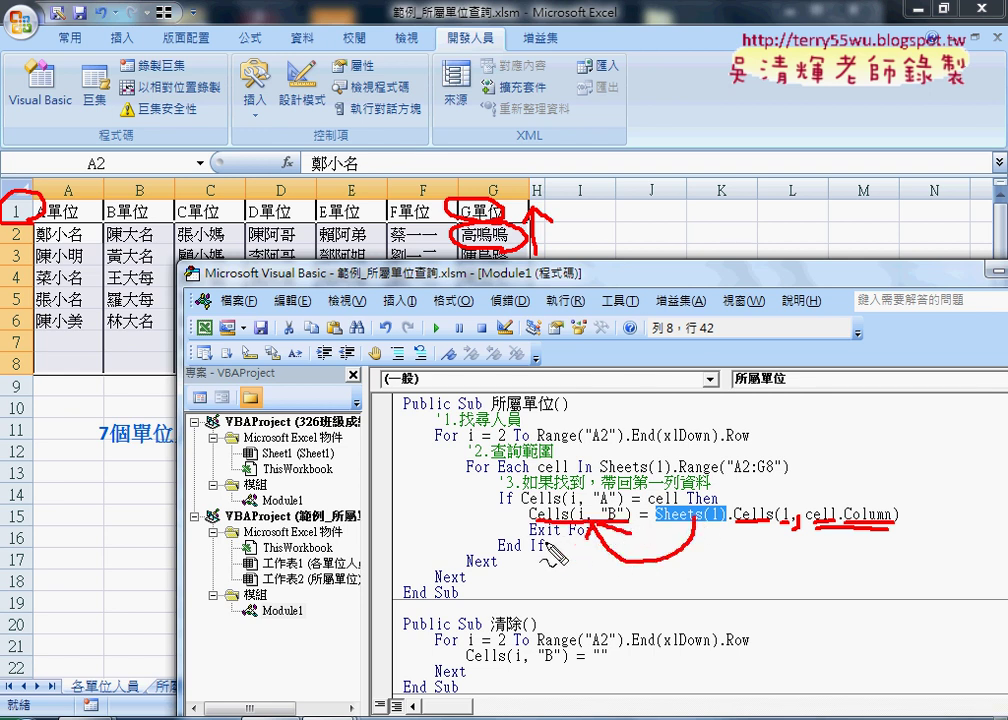
drag(528, 537, 588, 538)
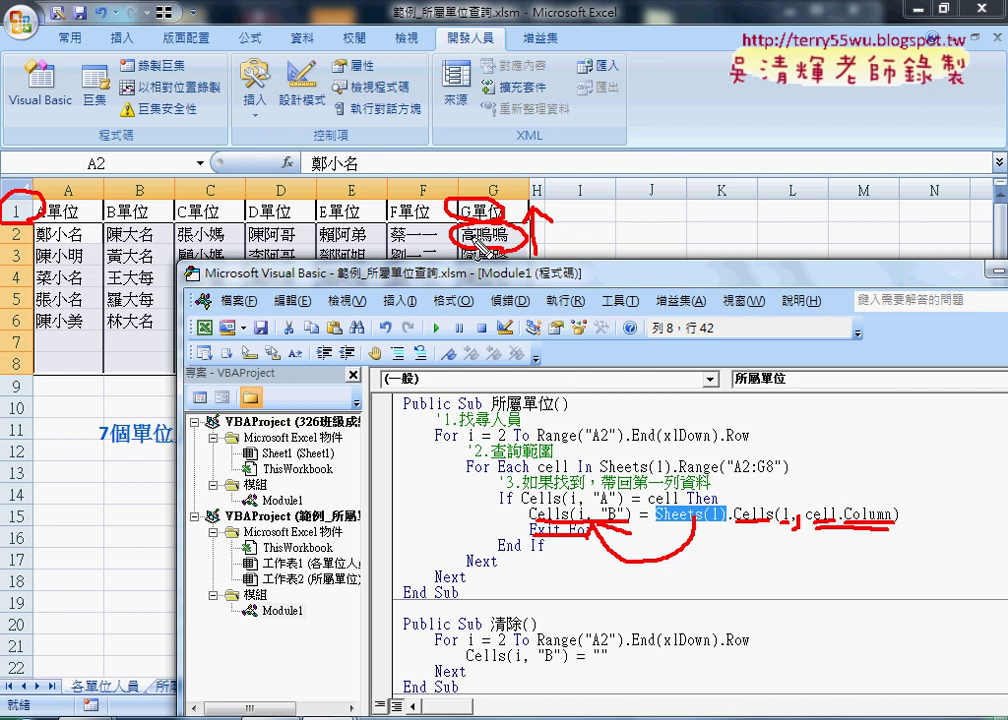
drag(82, 245, 88, 256)
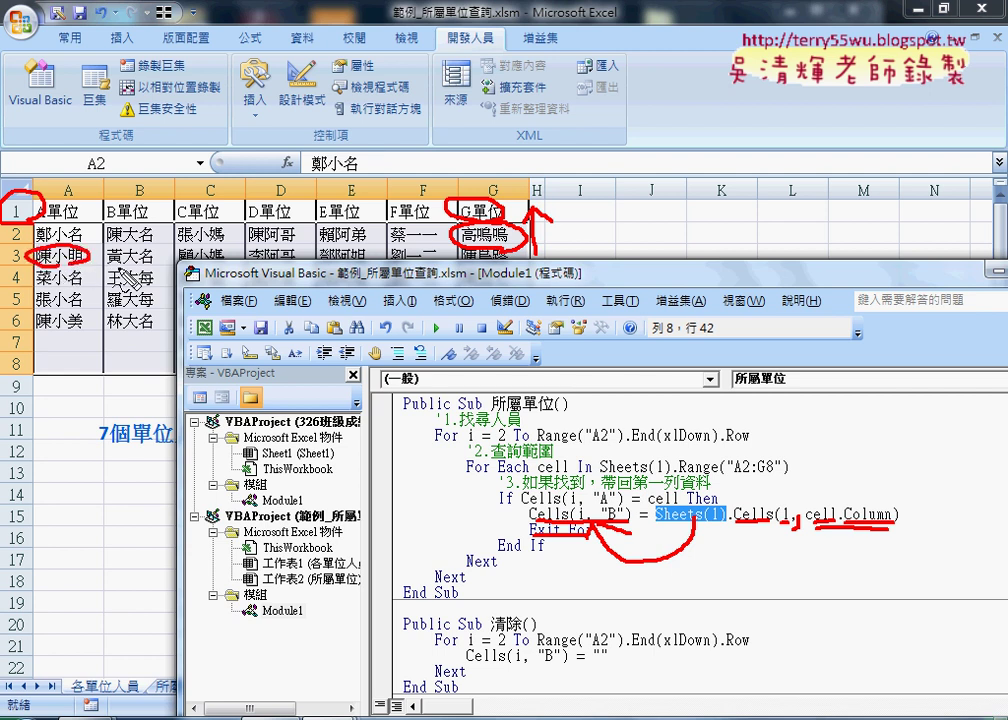
drag(150, 252, 110, 260)
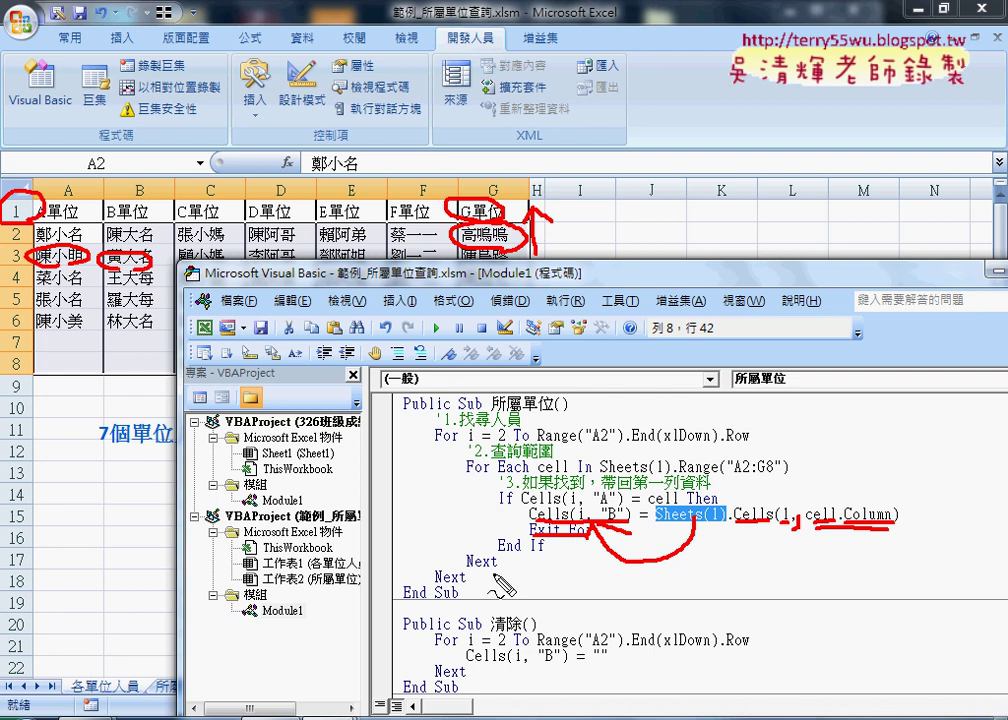
mouse_move(435, 577)
mouse_down()
mouse_move(400, 432)
mouse_move(440, 420)
mouse_up()
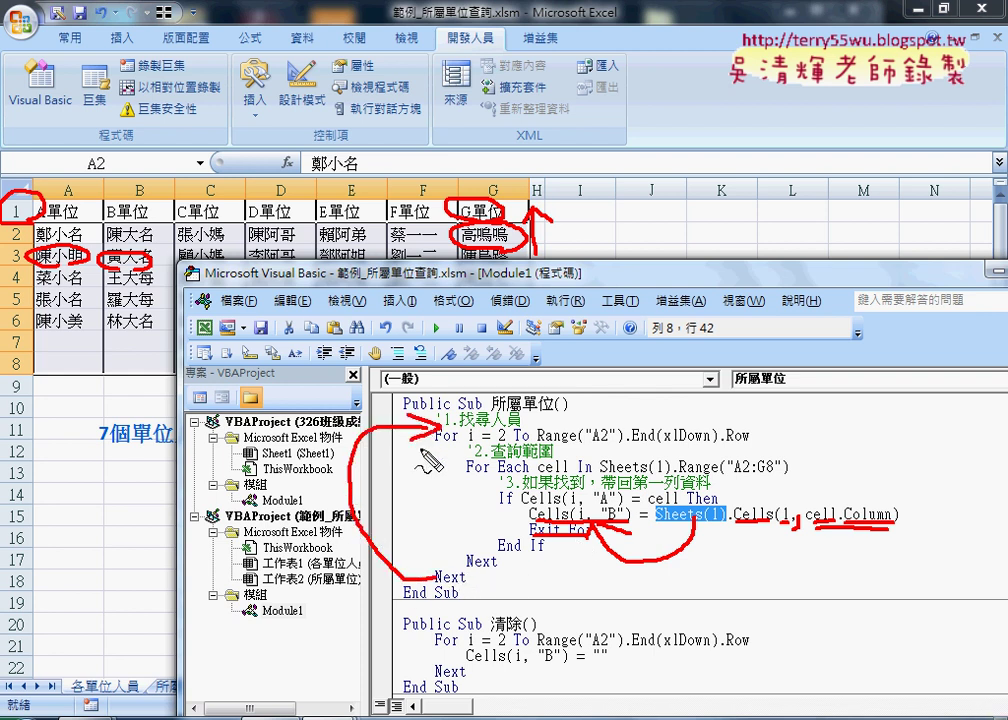
key(Escape)
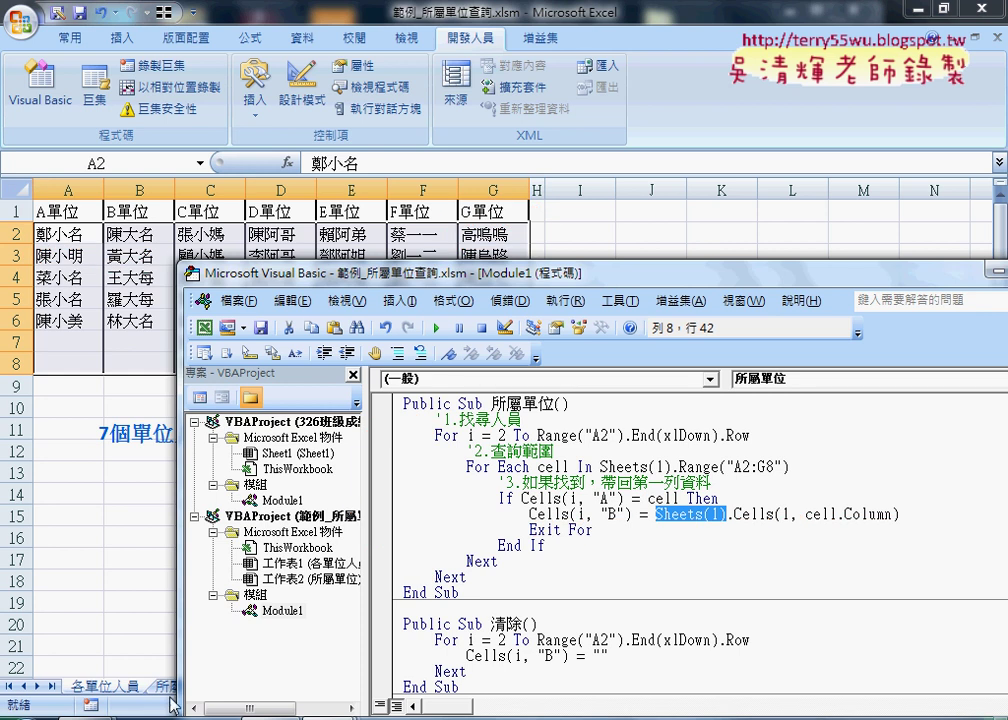
On the 所屬單位 sheet, select the name in A3 and its empty department cell B3.
click(136, 552)
click(53, 244)
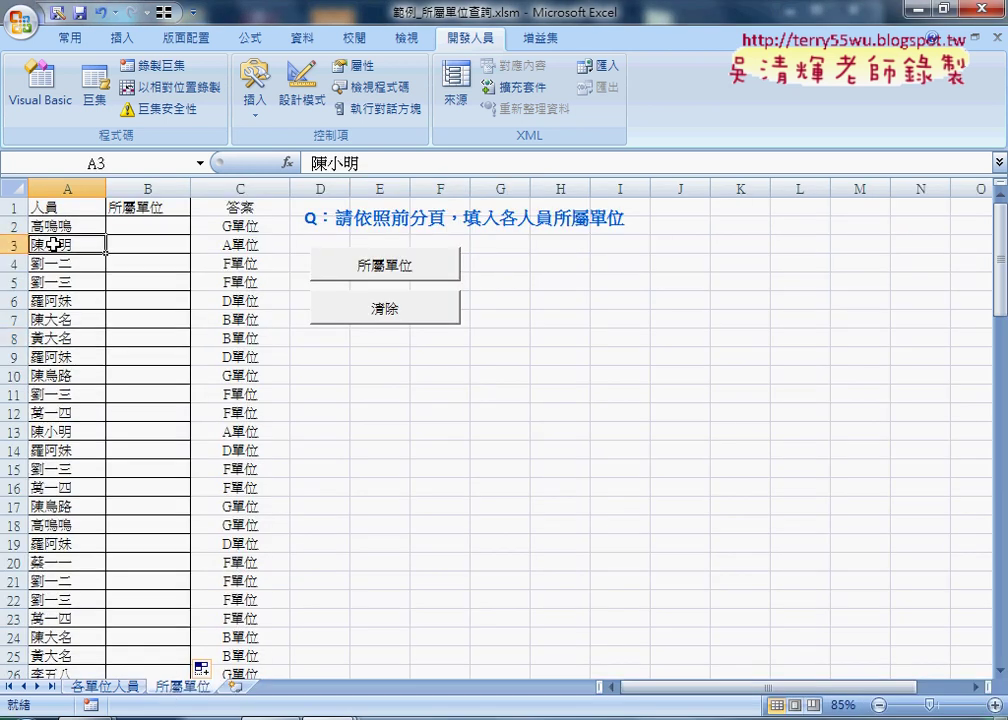
click(150, 248)
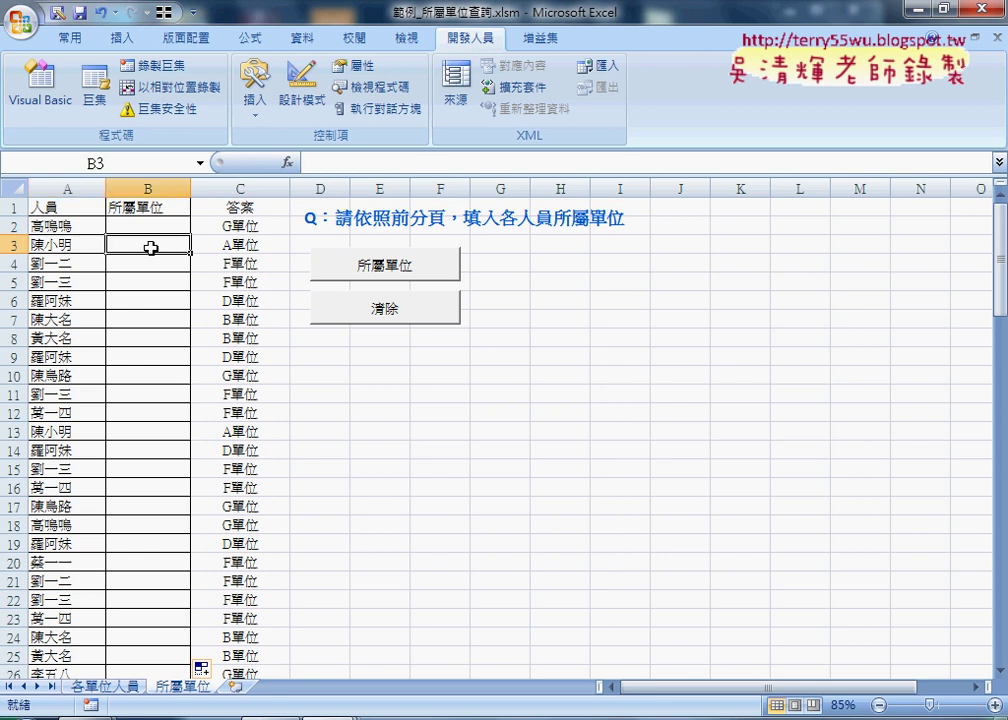
key(Left)
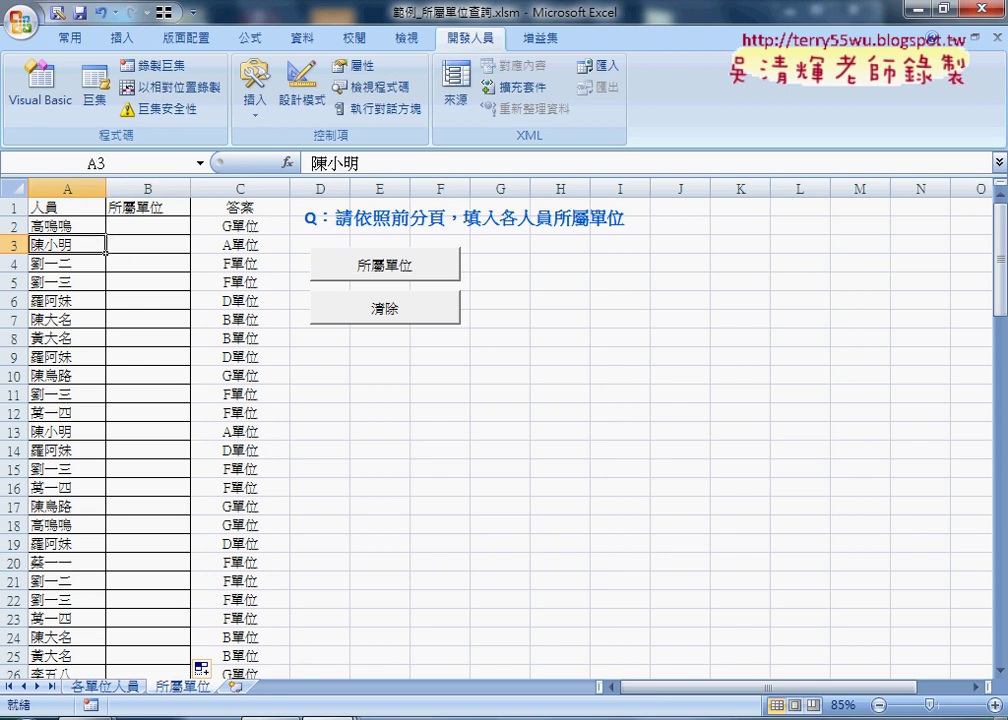
Bring the macro code back and step into the 所屬單位 macro with F8.
click(248, 630)
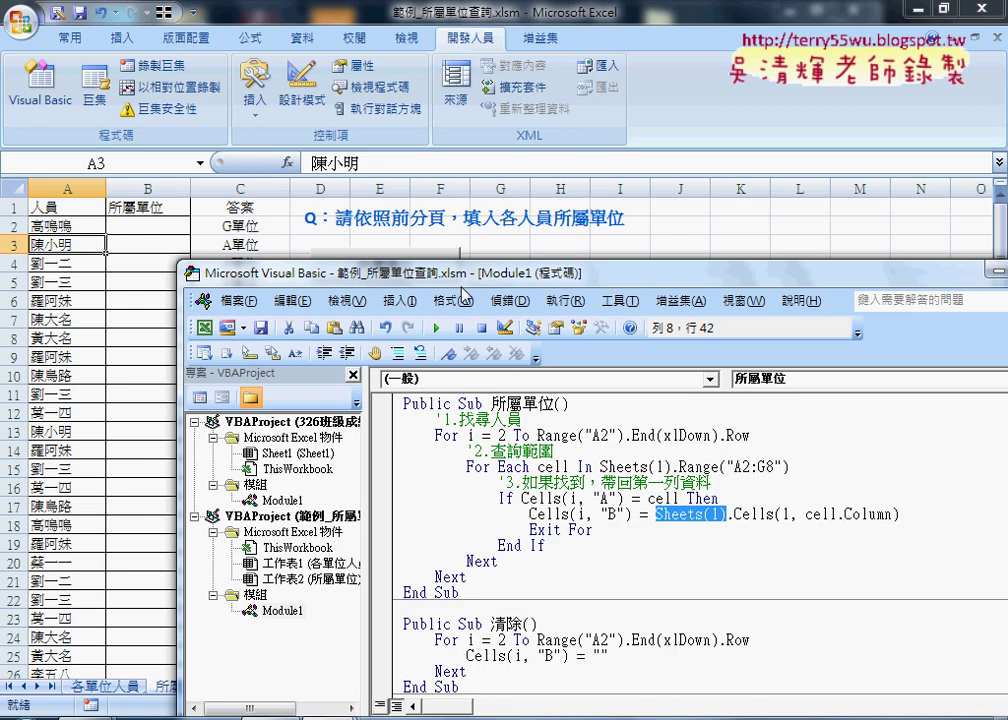
drag(462, 274, 482, 105)
click(560, 297)
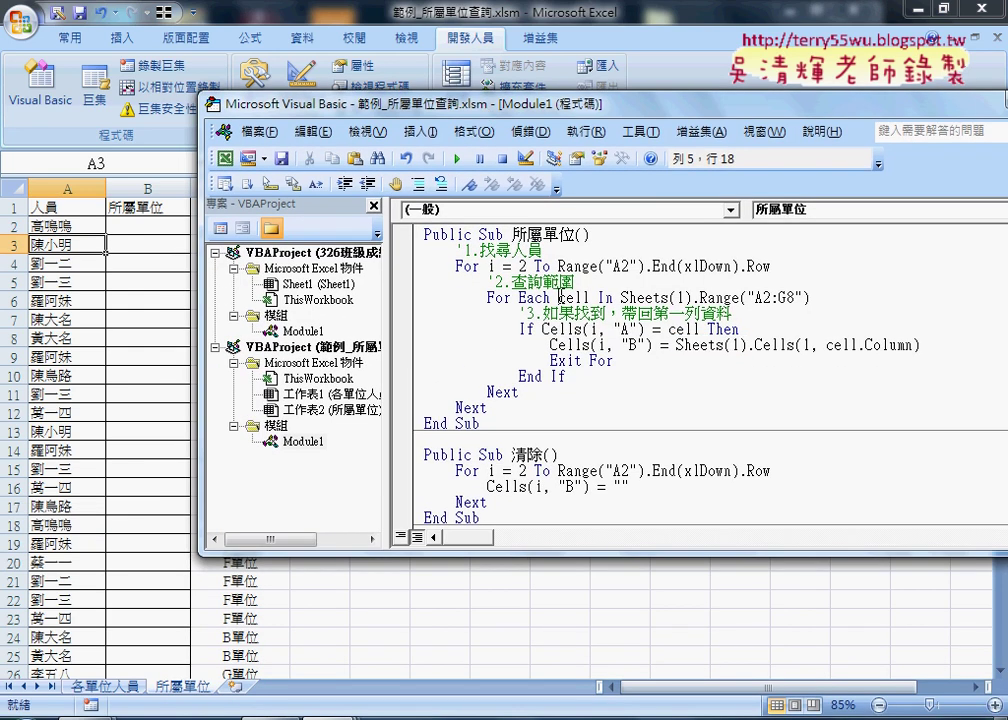
key(F8)
key(F8)
key(F8)
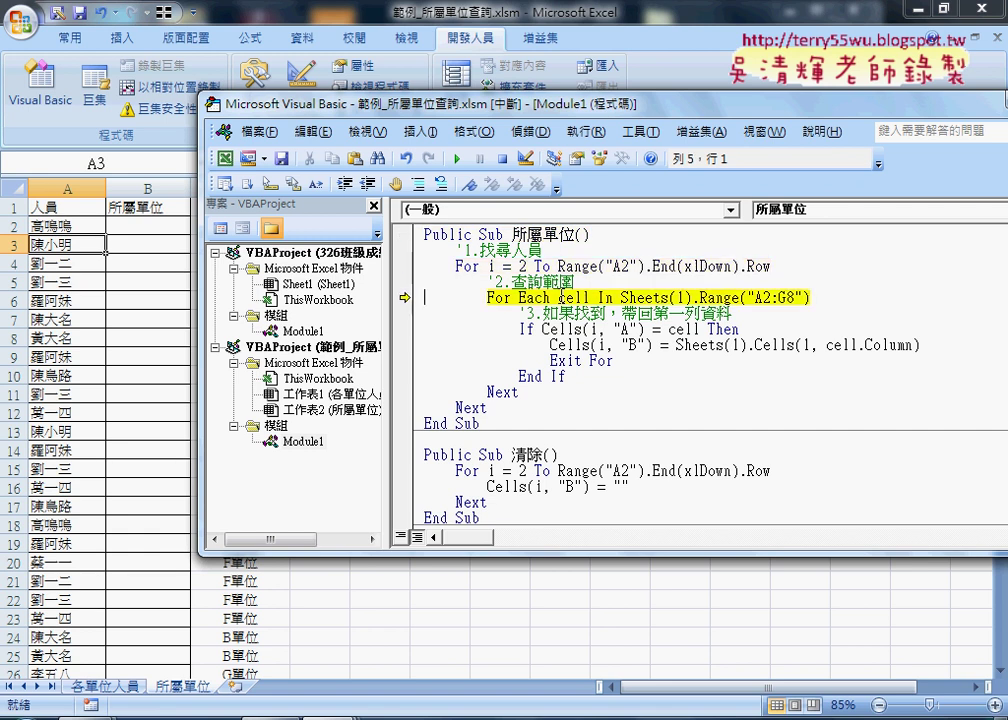
Step the paused 所屬單位 macro two lines through the lookup loop with F8.
mouse_move(492, 266)
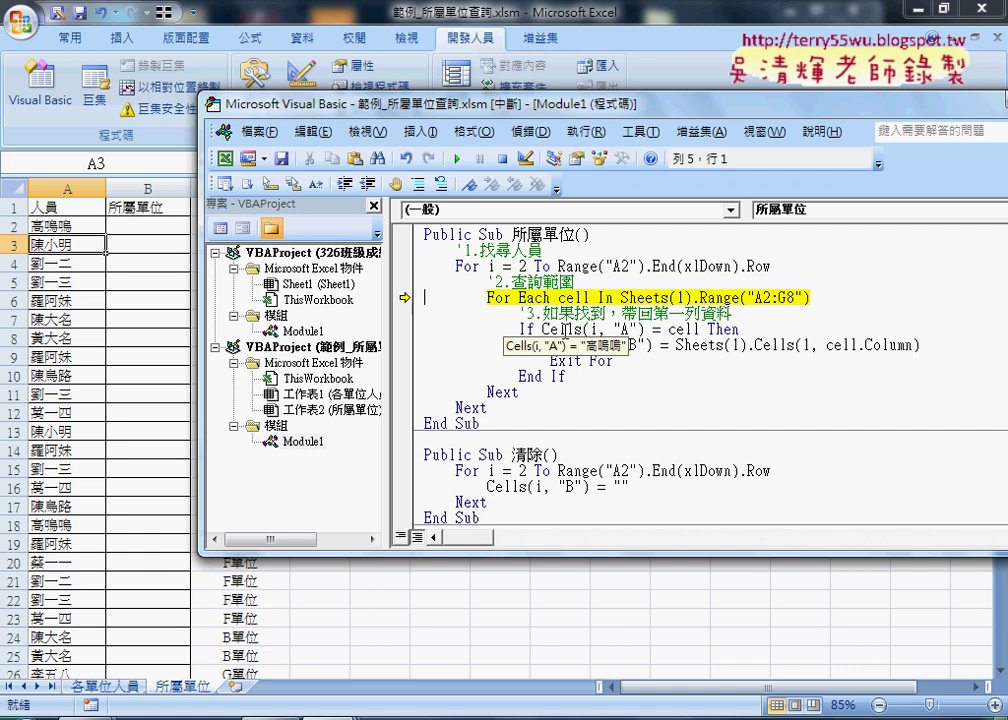
mouse_move(681, 331)
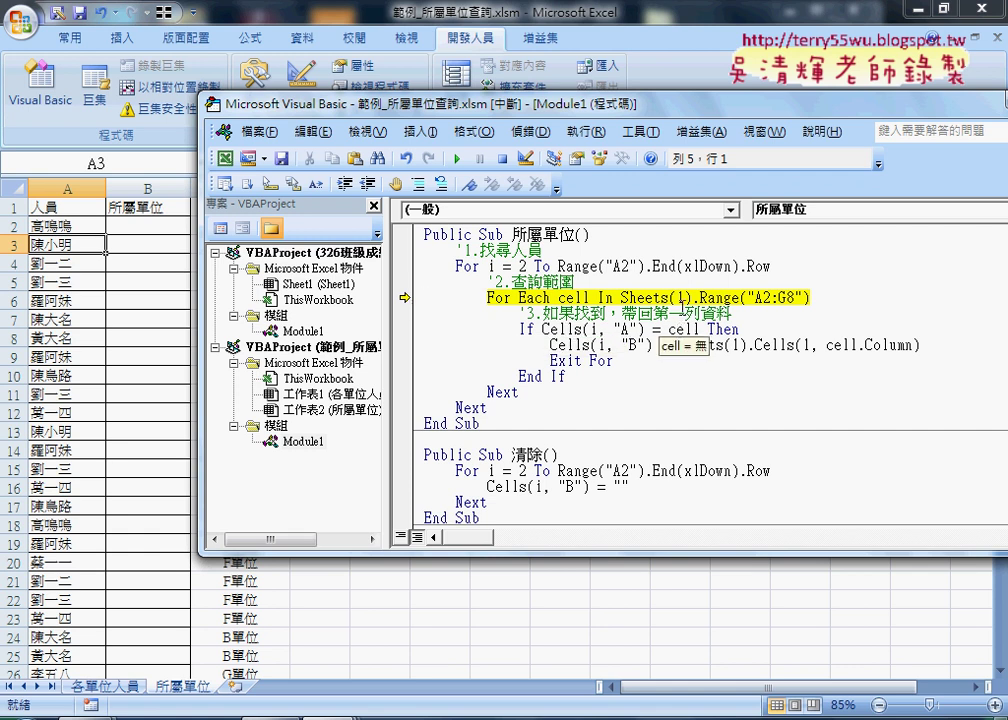
key(F8)
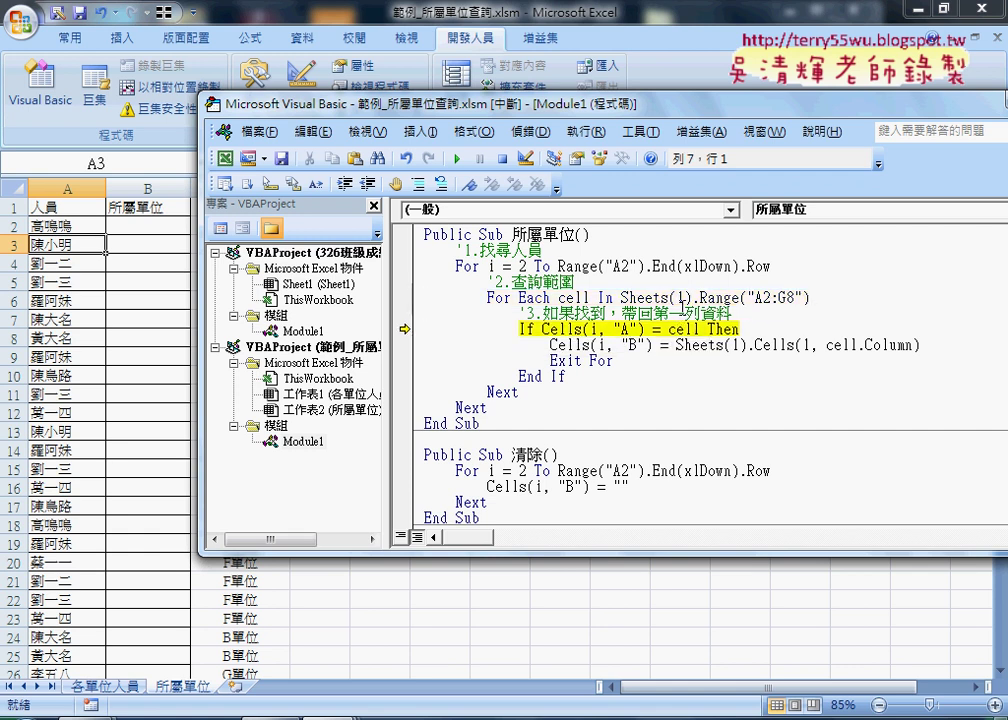
mouse_move(576, 297)
key(F8)
key(F8)
key(F8)
key(F8)
key(F8)
key(F8)
key(F8)
key(F8)
key(F8)
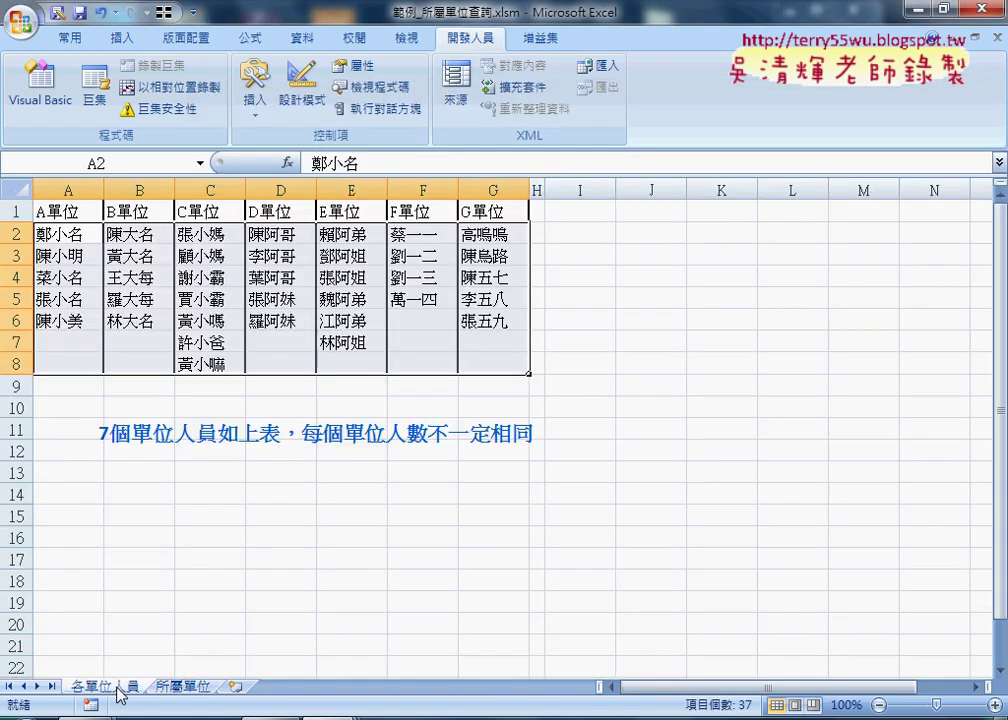
After checking the 各單位人員 sheet, set a breakpoint on the Cells(i, "B") line and continue to it.
click(122, 686)
click(196, 697)
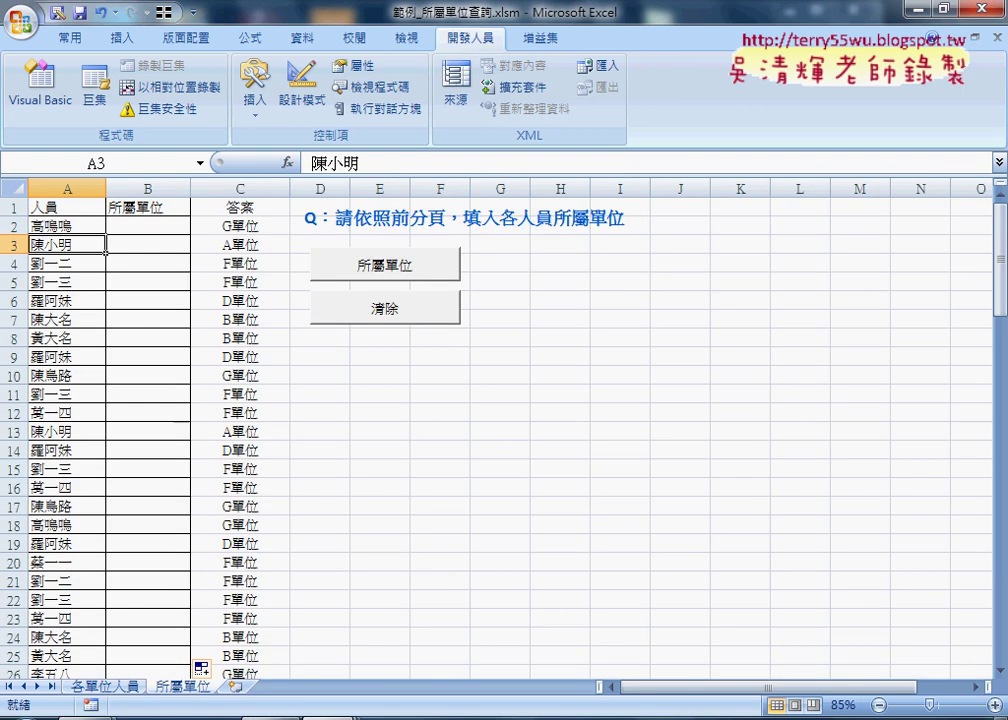
mouse_move(513, 596)
click(130, 600)
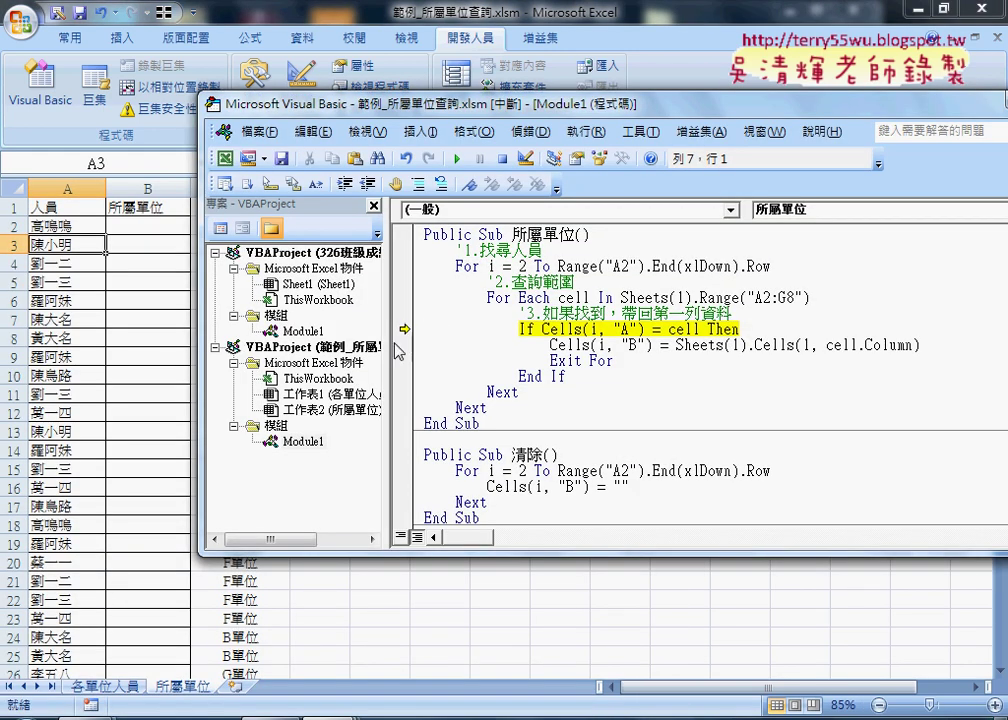
click(402, 345)
click(458, 158)
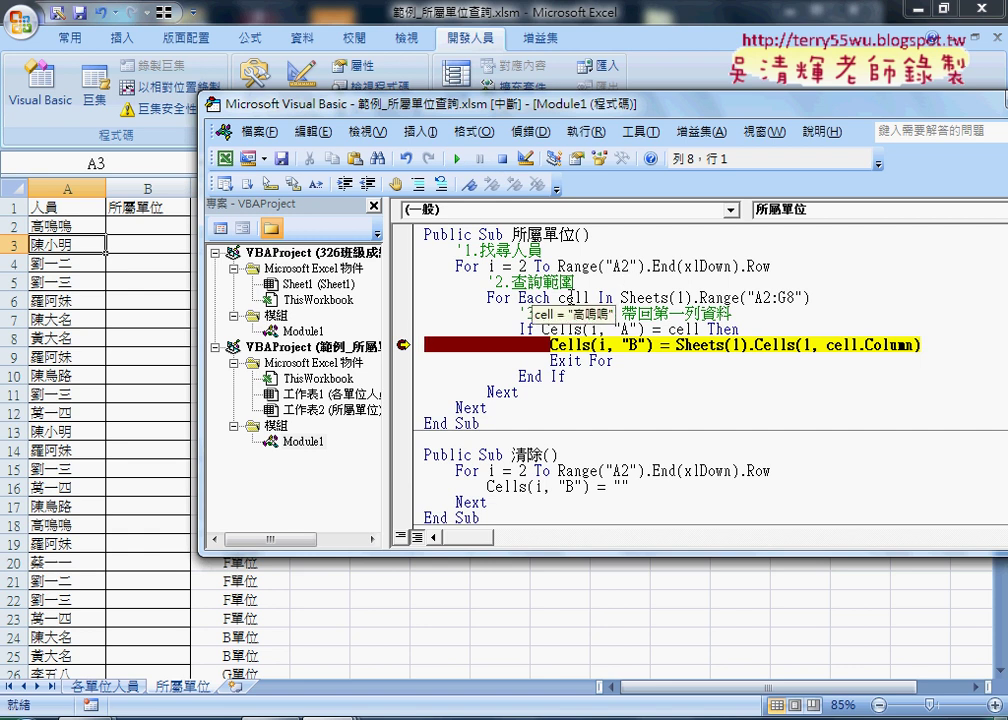
Execute the Cells(i, "B") line so B2 receives G單位, matching the G1 header on 各單位人員.
click(836, 345)
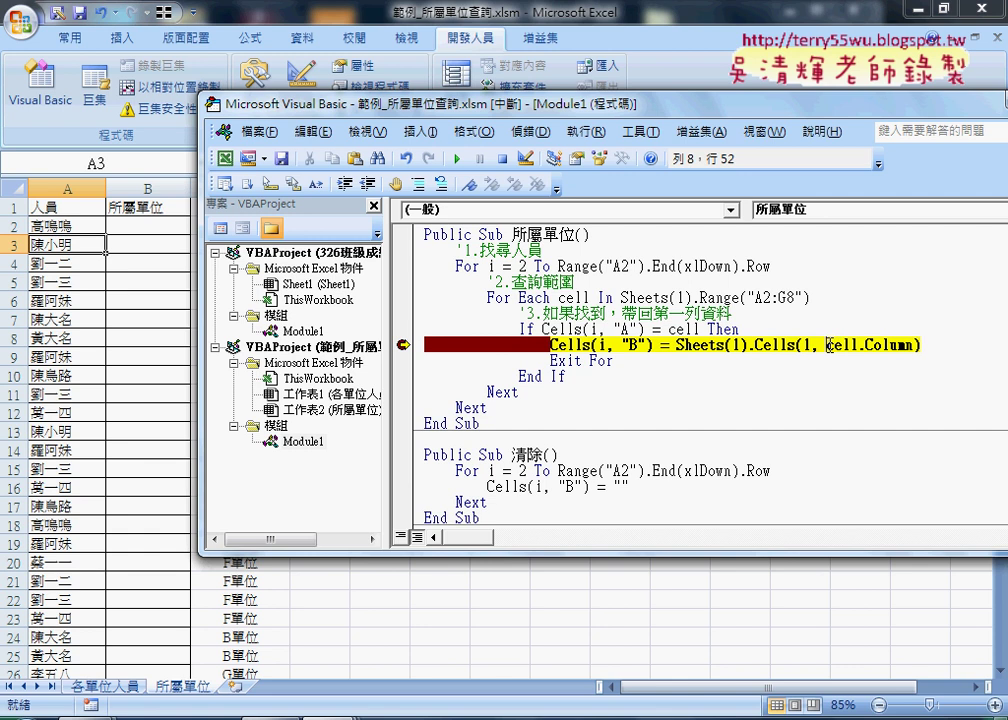
drag(828, 345, 913, 345)
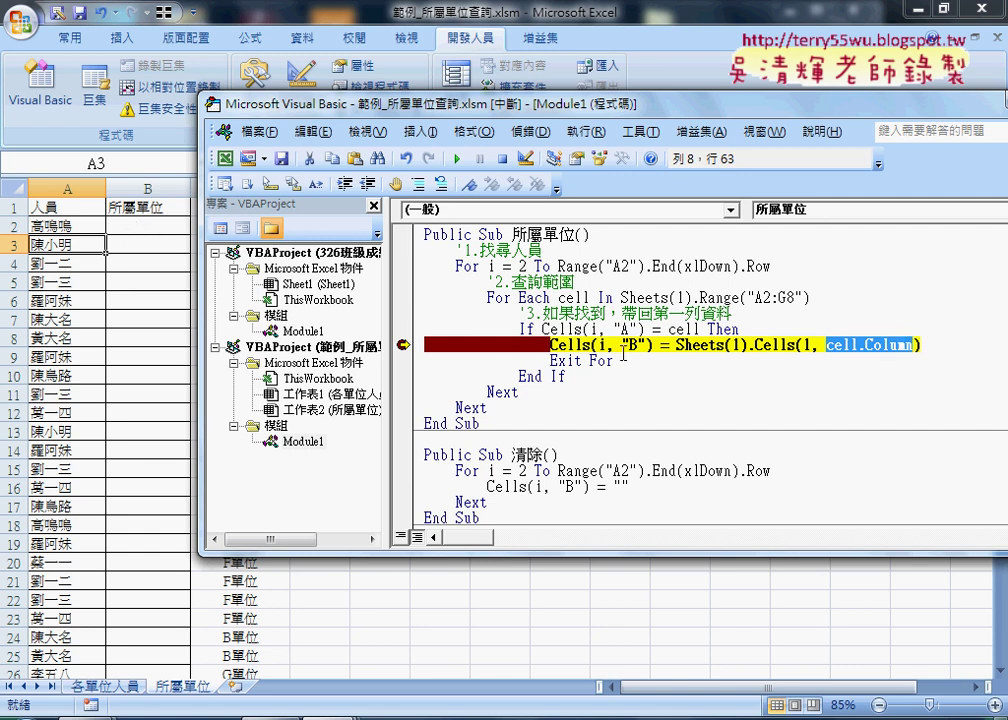
key(F8)
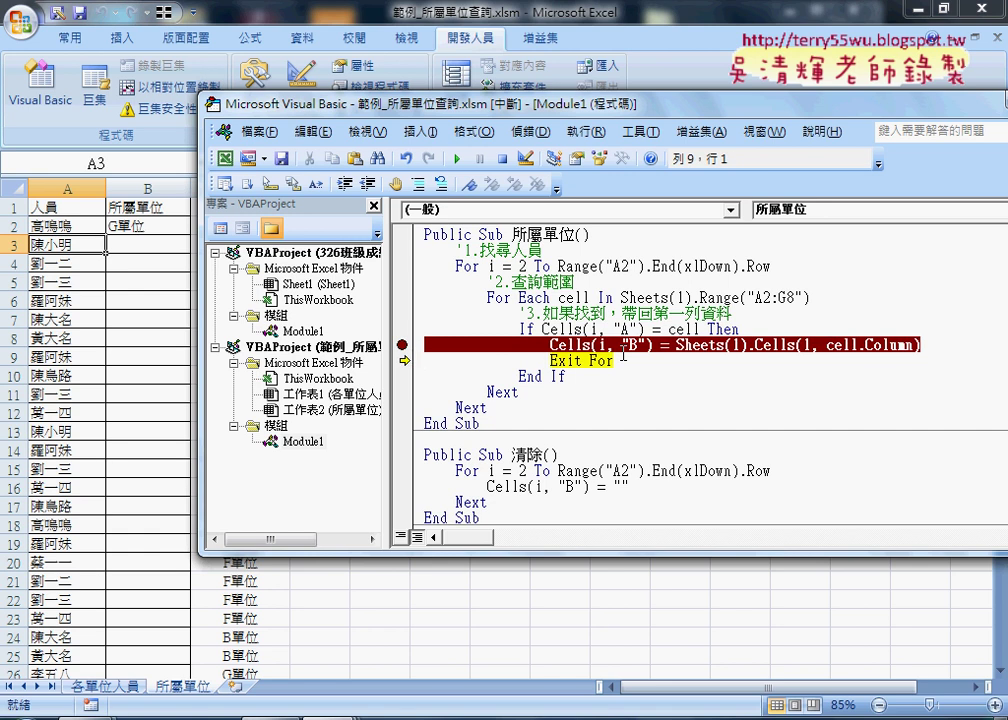
click(125, 686)
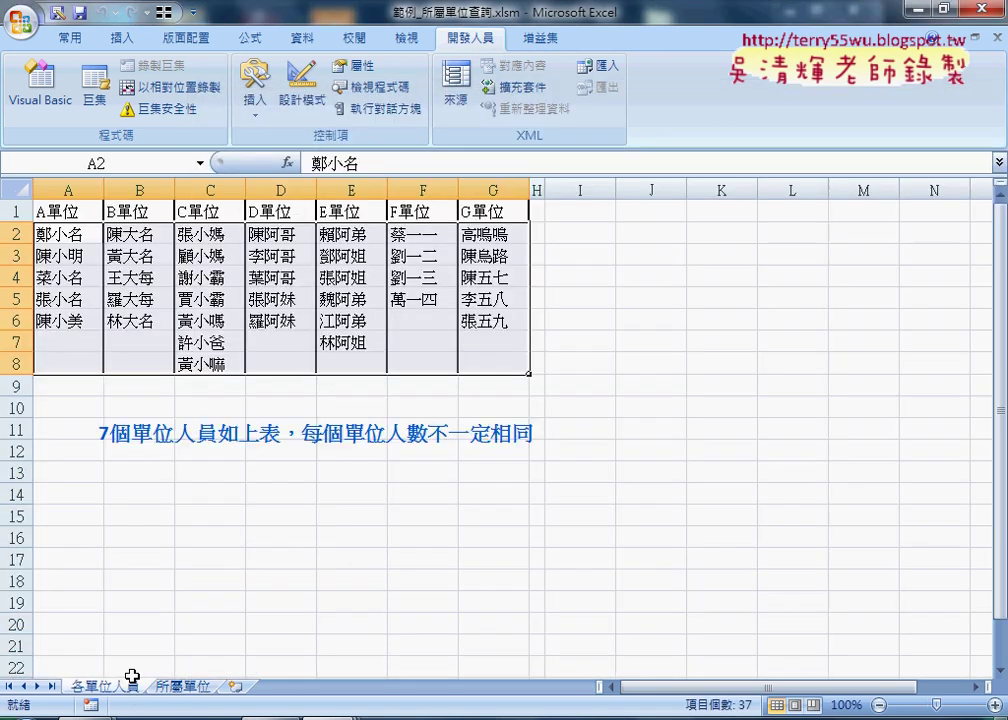
click(484, 213)
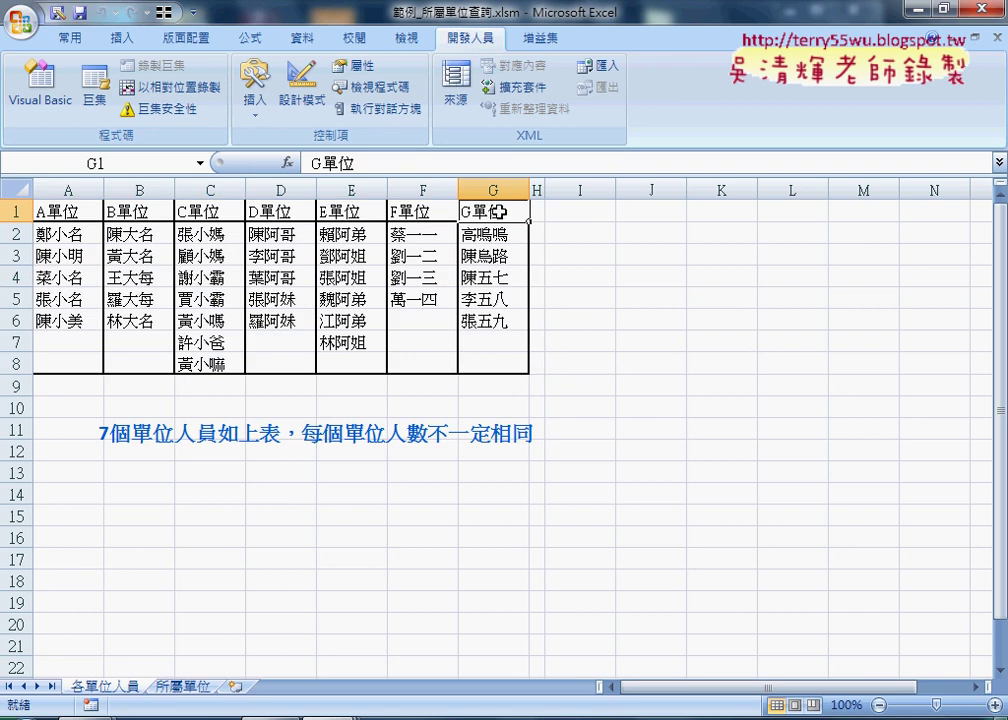
Back in the code, step past Exit For to the outer loop's Next line.
click(183, 686)
mouse_move(360, 706)
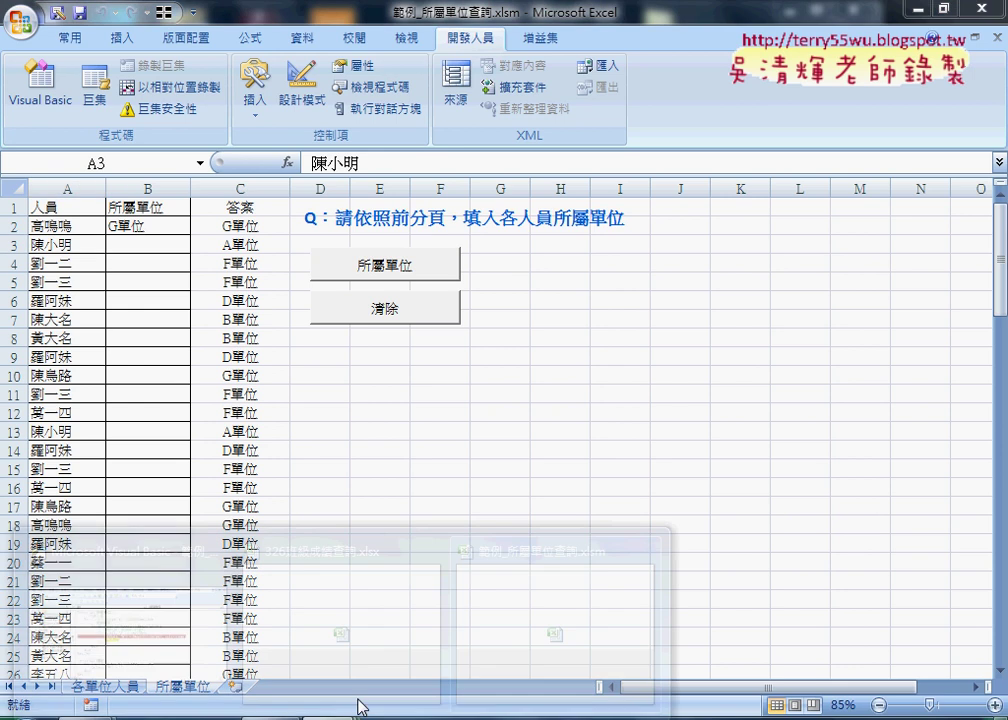
click(198, 618)
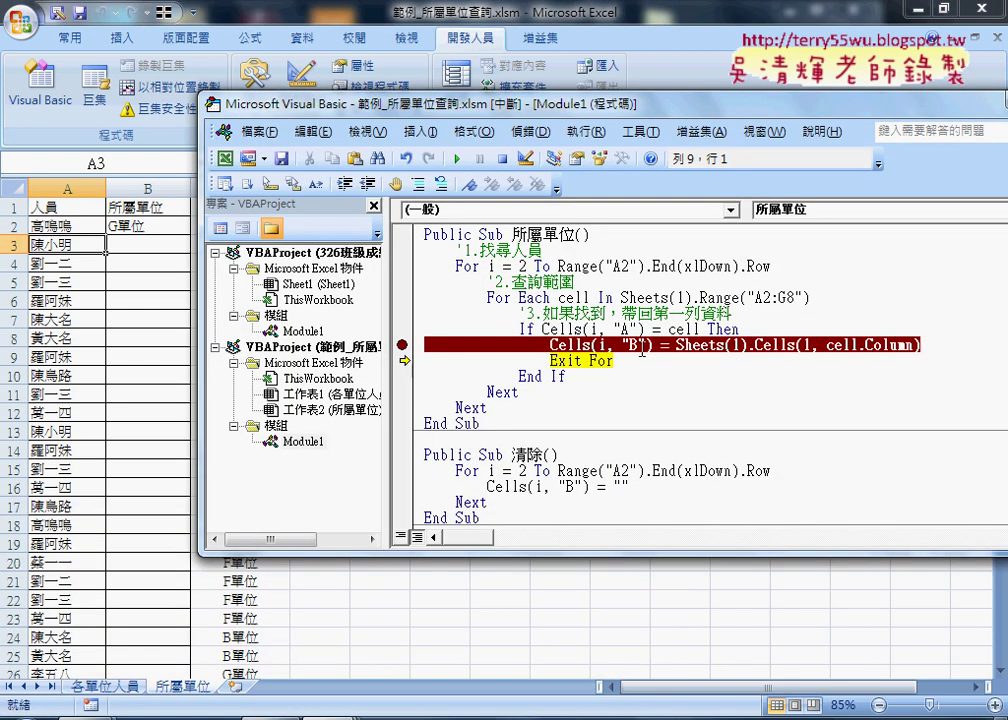
key(F8)
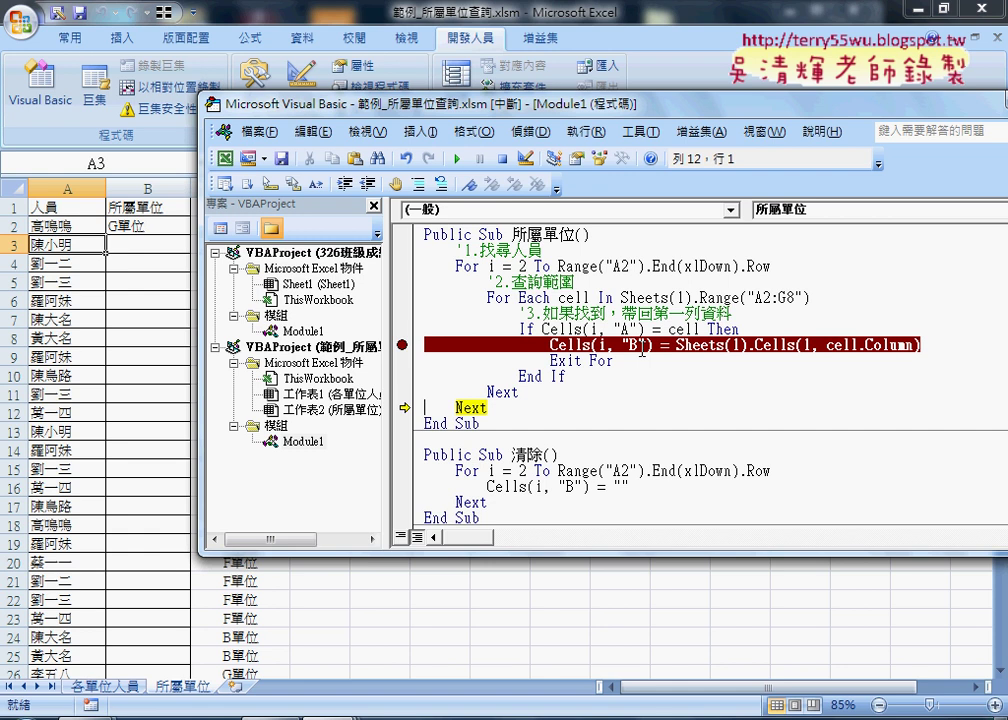
drag(614, 360, 551, 362)
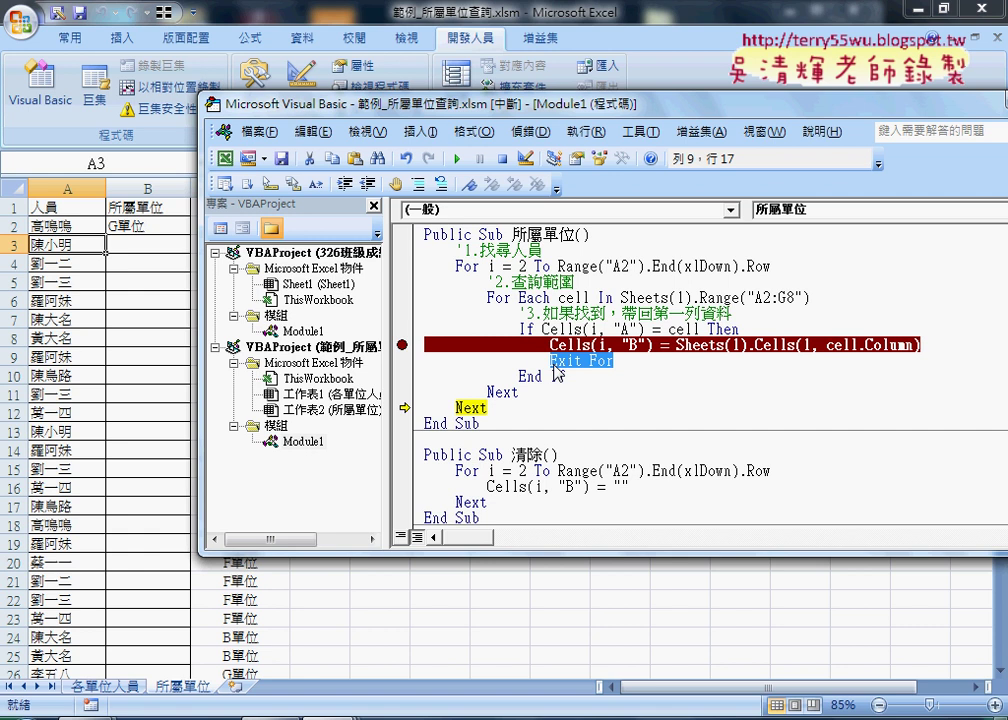
Remove the column B breakpoint and resume the 所屬單位 macro so every department fills in.
click(402, 344)
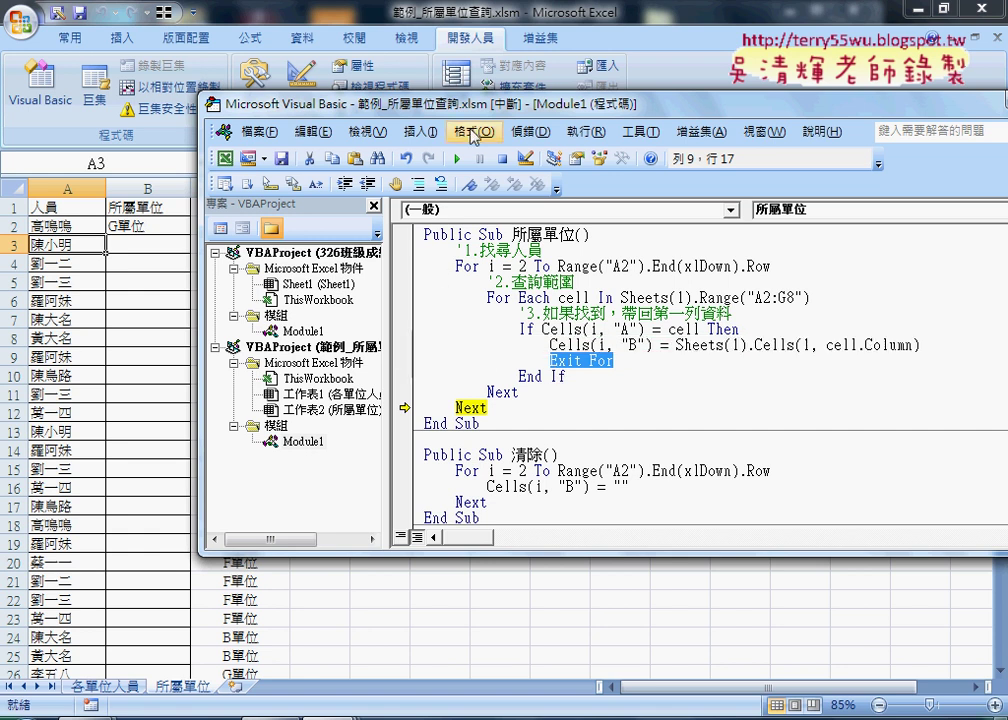
drag(495, 112, 583, 104)
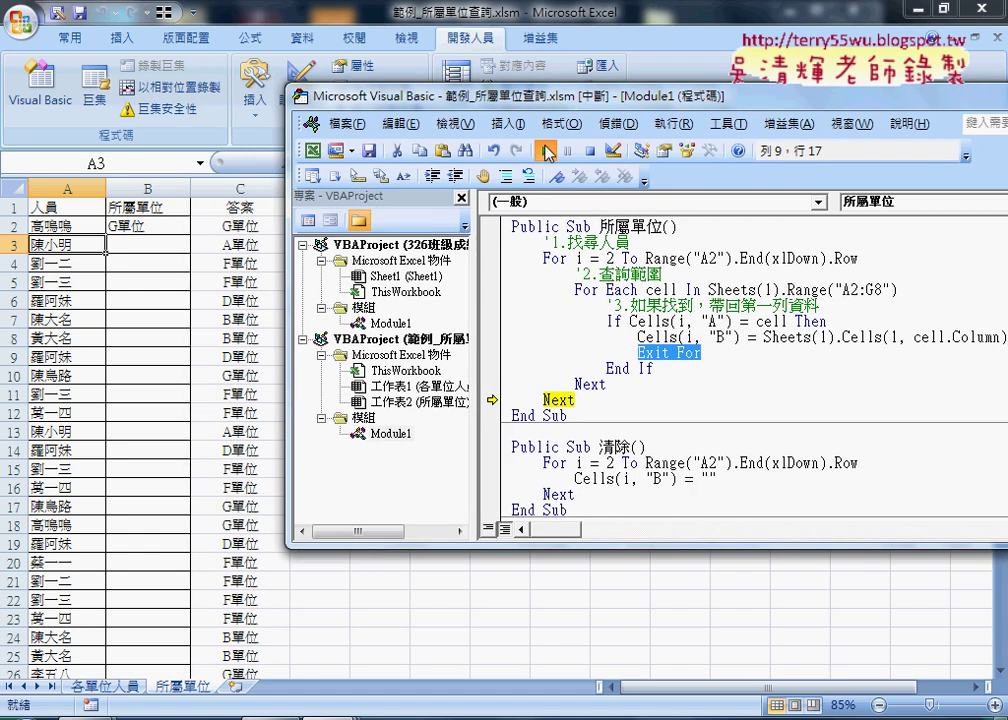
click(547, 152)
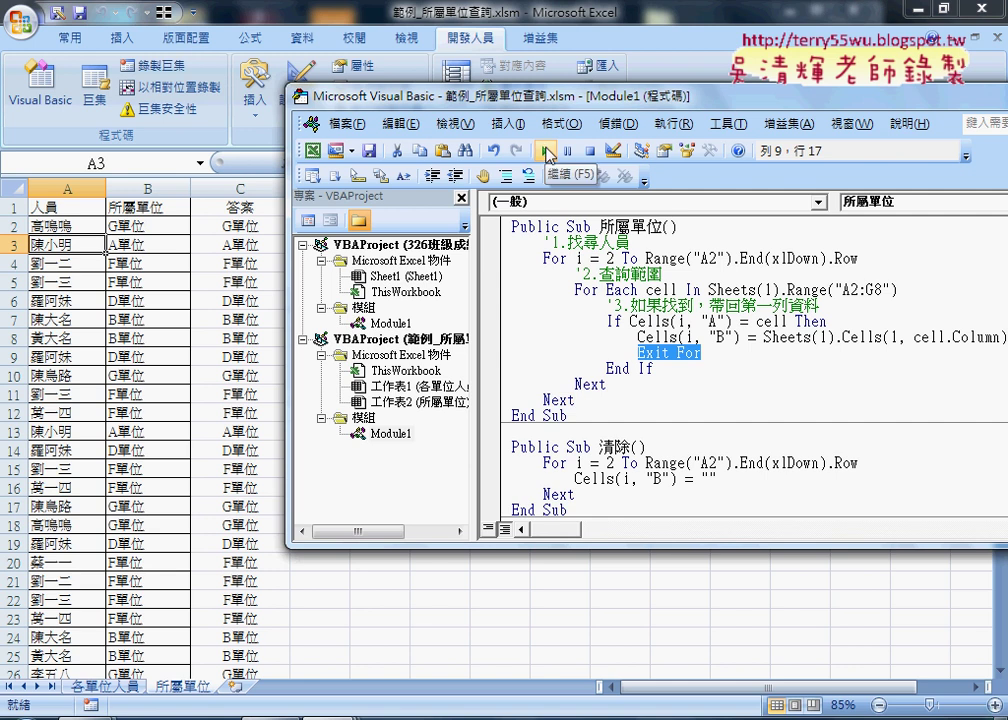
click(634, 261)
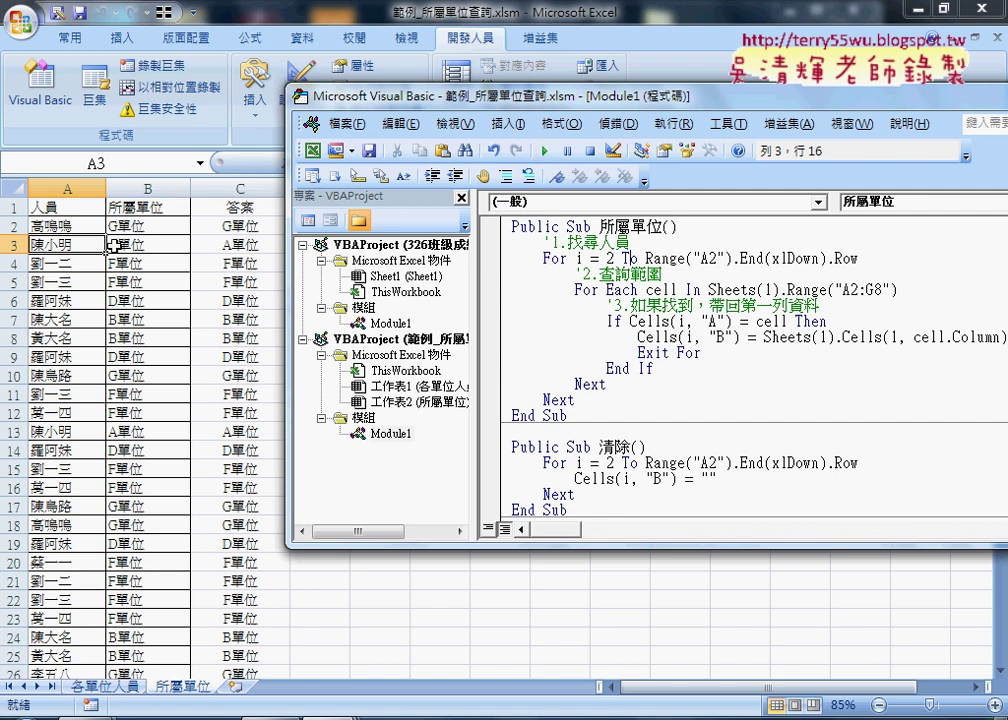
mouse_move(574, 289)
mouse_down()
mouse_move(613, 369)
mouse_move(605, 384)
mouse_up()
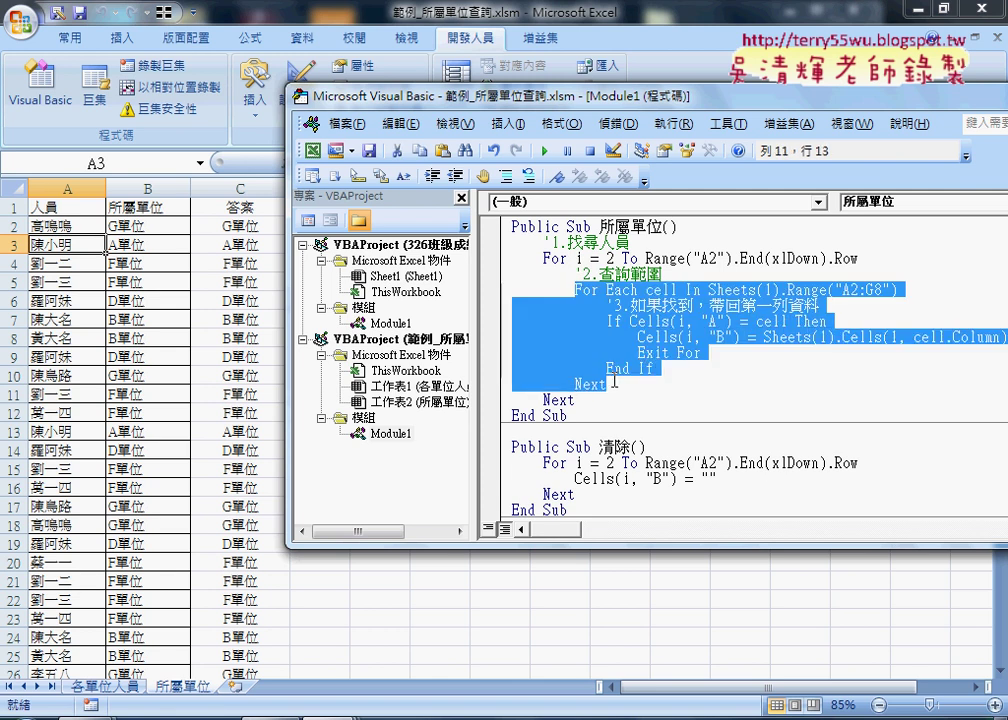
click(754, 337)
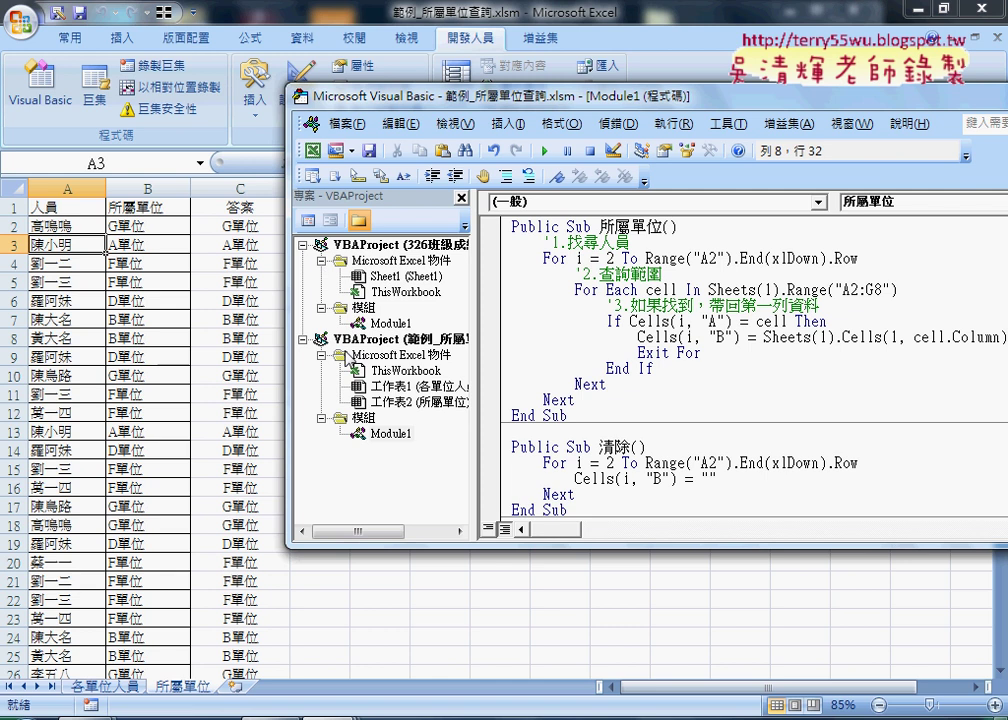
Run the 清除 macro to blank column B again.
click(628, 462)
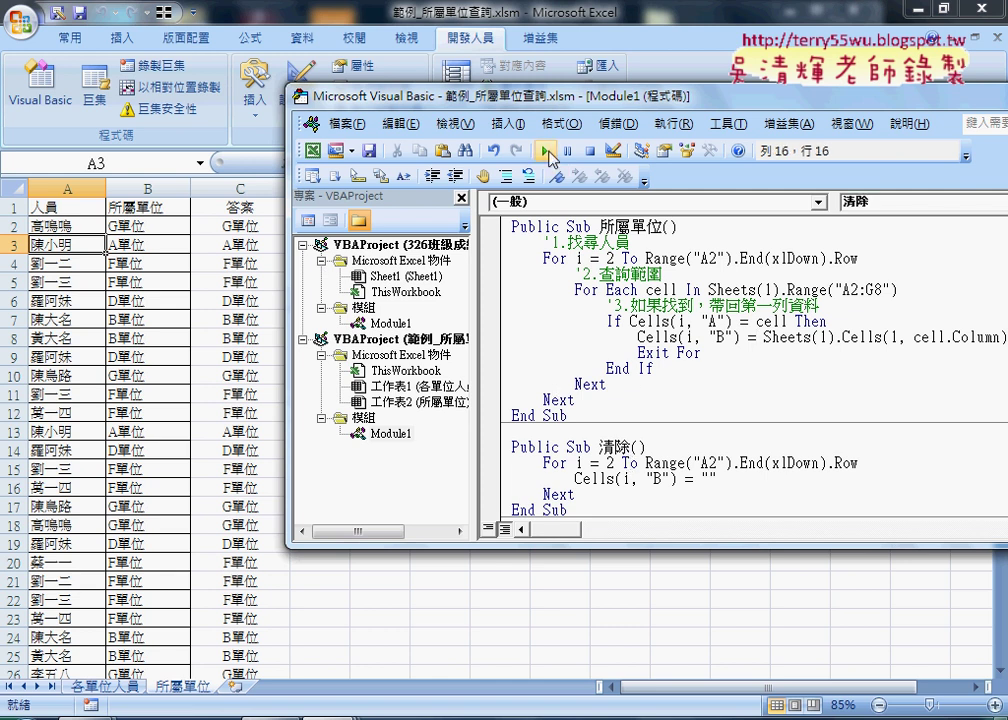
click(546, 151)
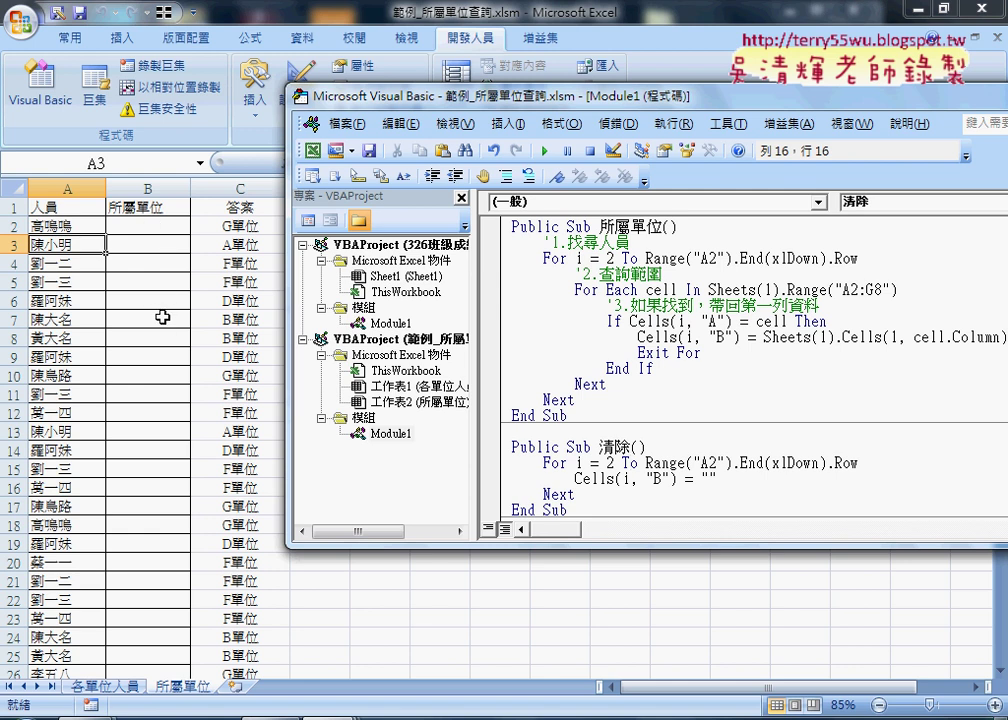
click(597, 495)
Bring the Chrome window forward and browse the Google Drive folder.
mouse_move(270, 715)
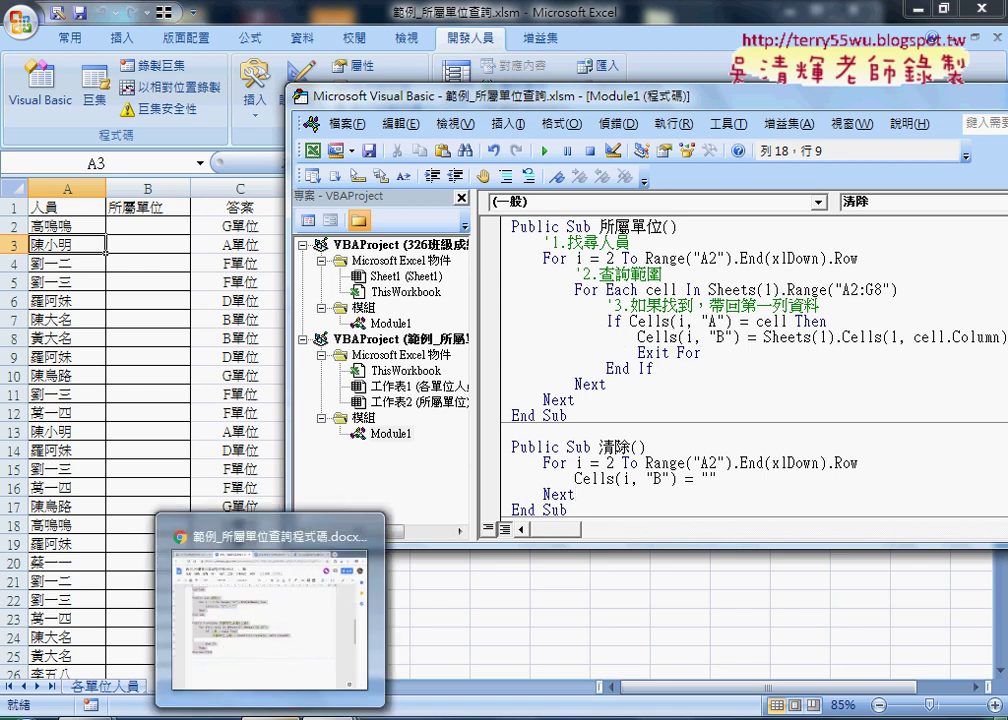
click(272, 646)
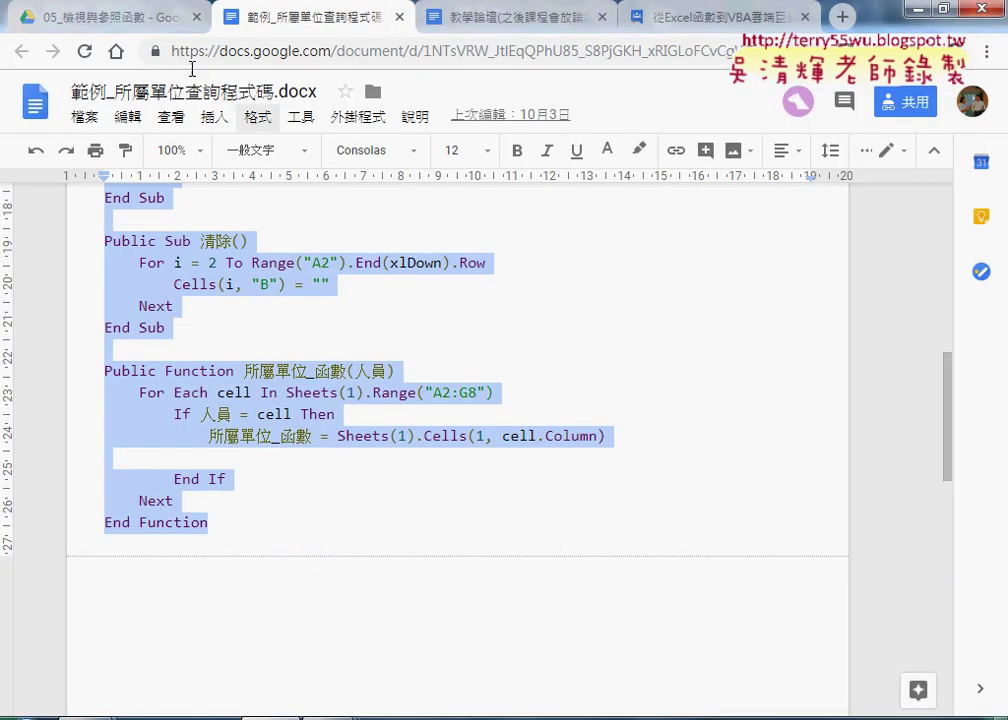
click(111, 27)
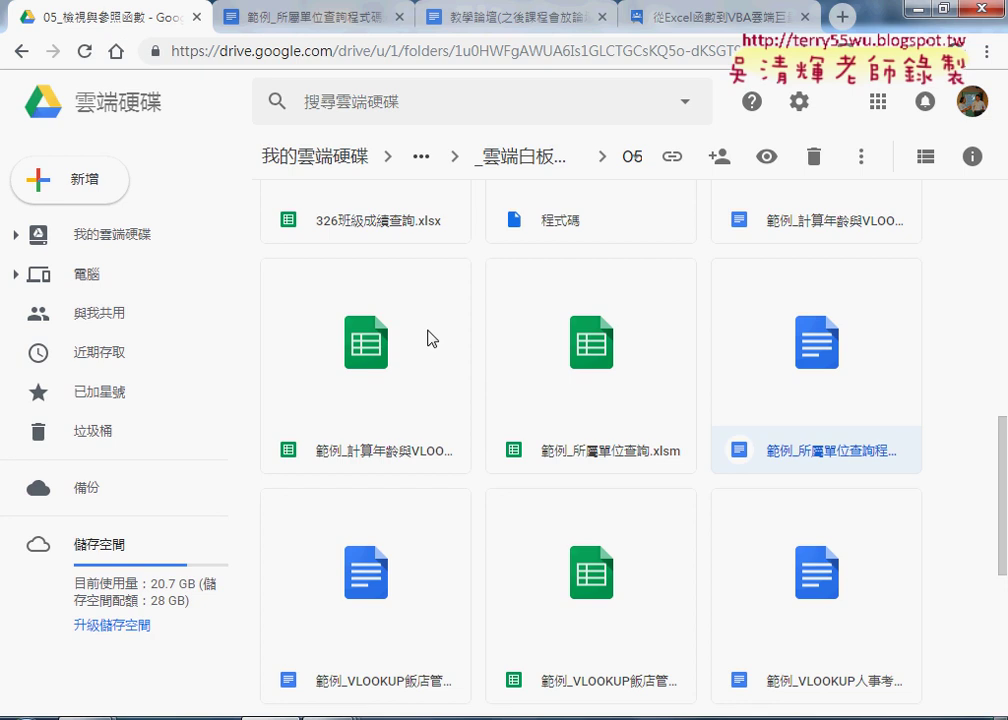
scroll(429, 338, down, 1)
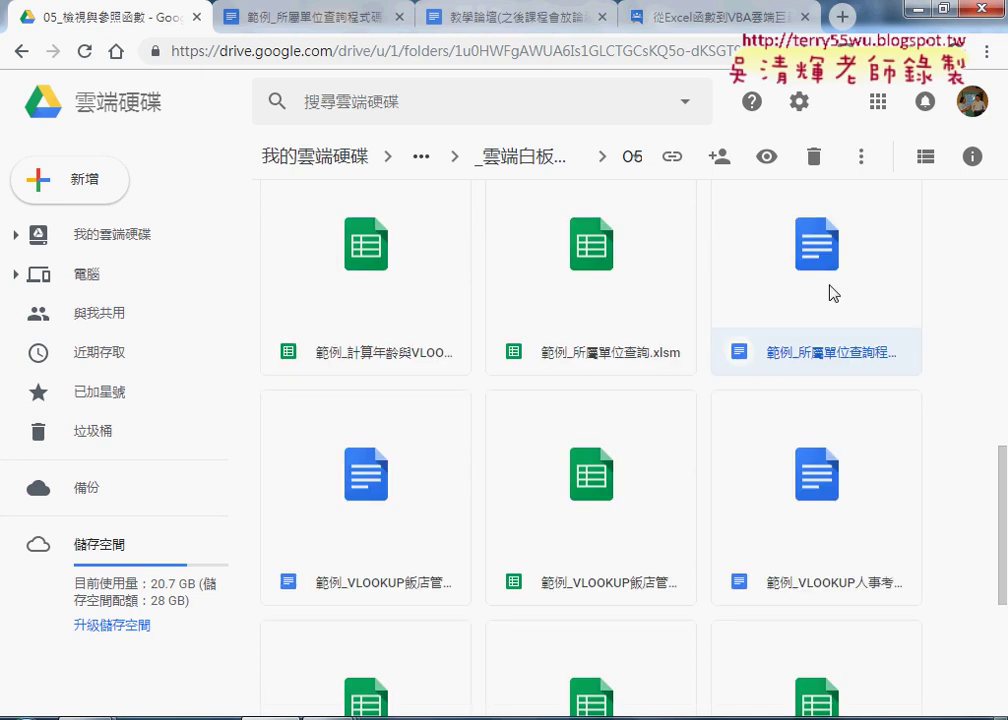
In 範例_所屬單位查詢程式碼.docx, select the whole Public Sub 所屬單位() procedure through End Sub.
click(331, 29)
scroll(468, 277, up, 3)
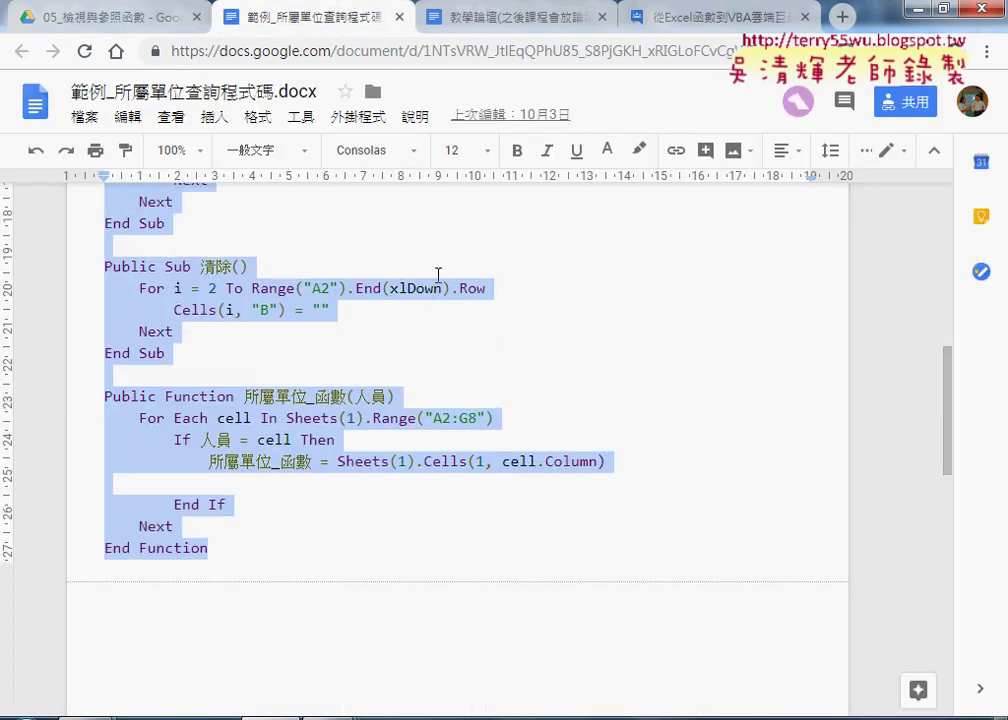
click(344, 409)
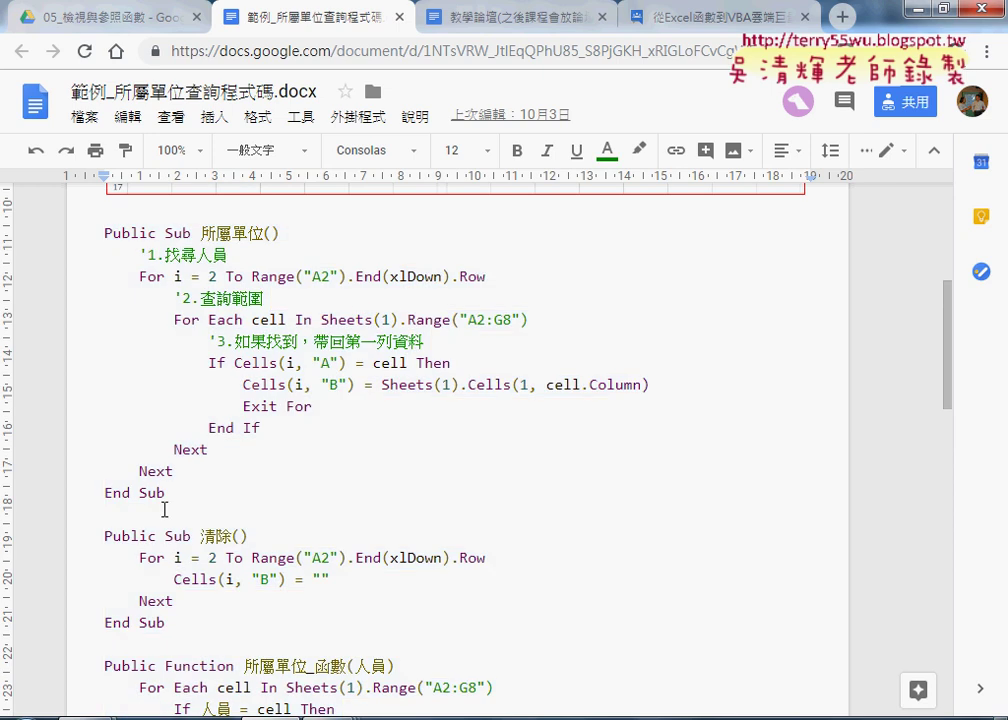
drag(165, 495, 69, 224)
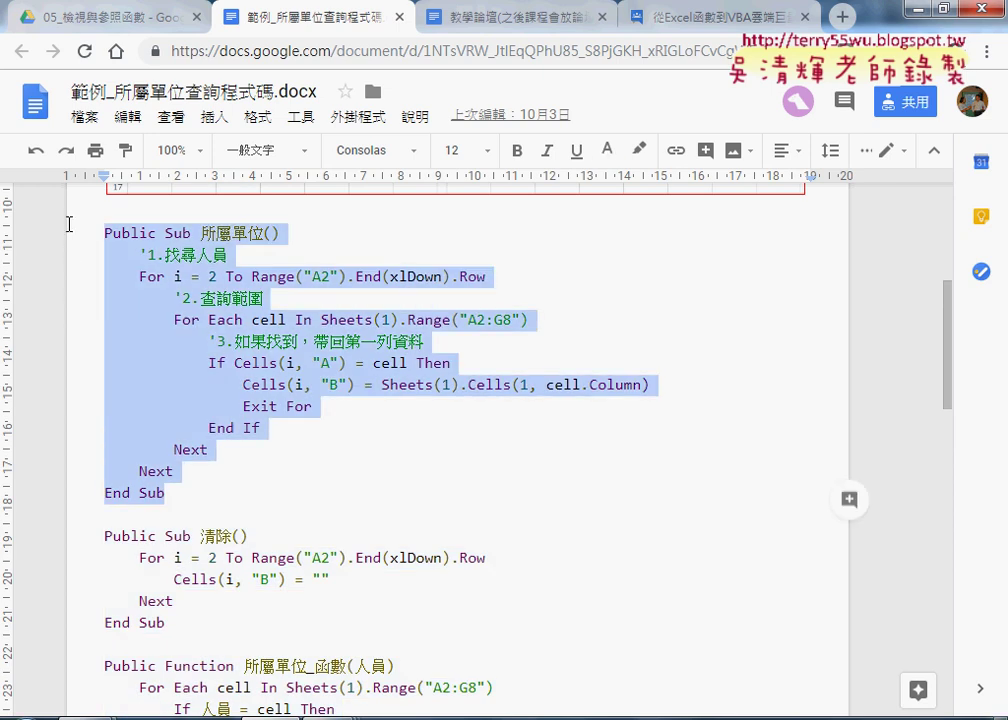